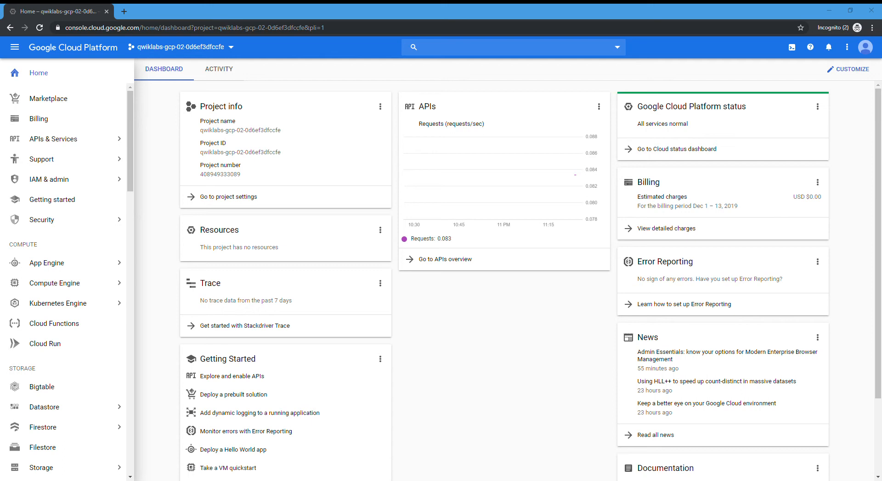
Start creating a new VM instance from the Compute Engine VM instances page.
click(436, 316)
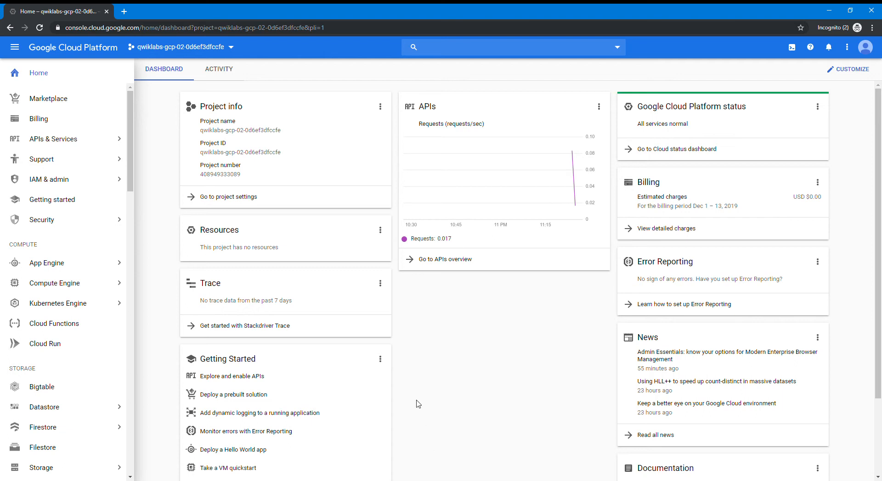
click(15, 47)
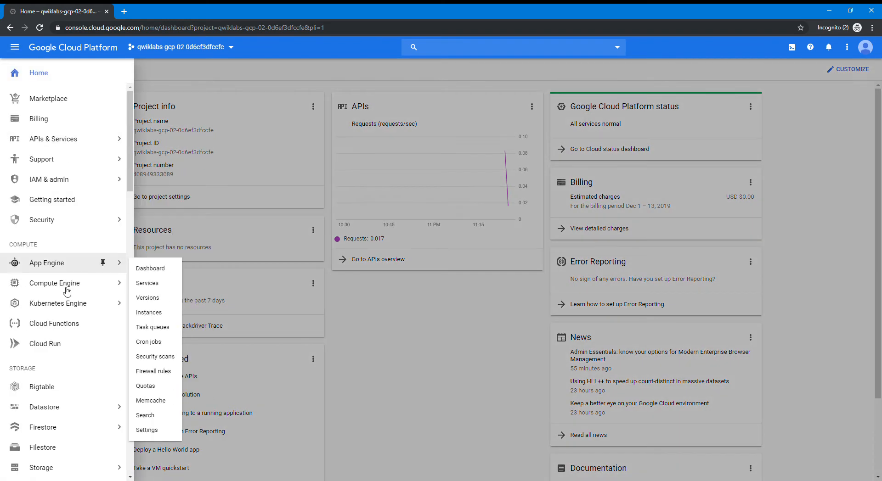
mouse_move(72, 283)
click(160, 58)
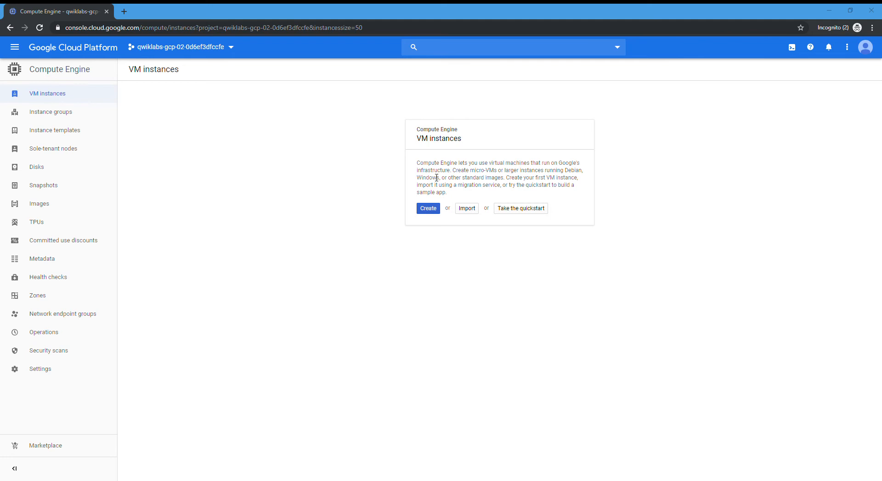
click(430, 209)
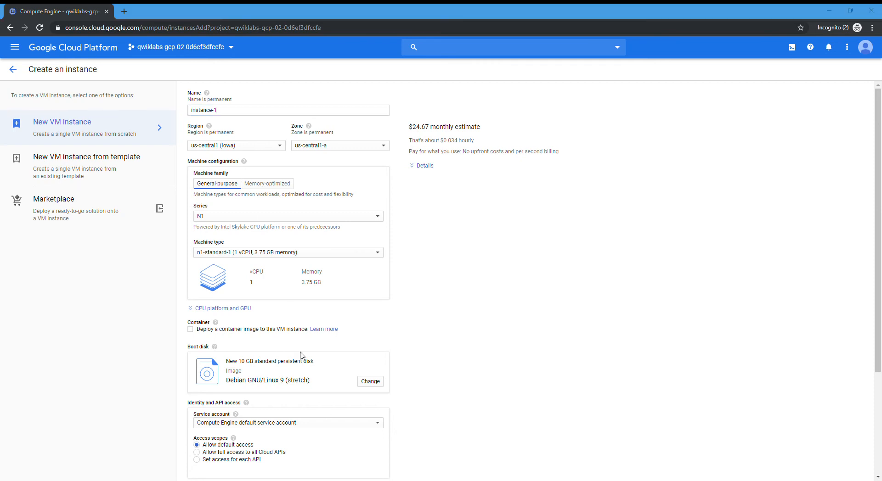
Name the instance webserver and set its zone to us-central1-c.
double_click(256, 113)
key(ctrl+a)
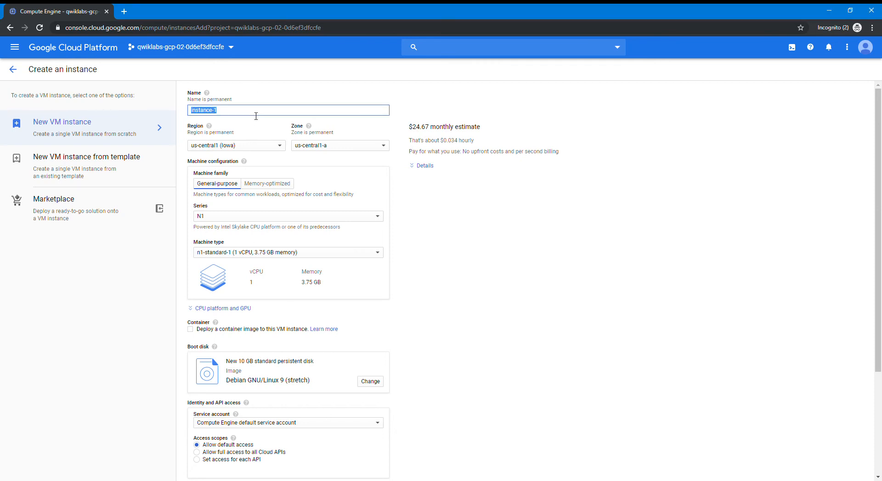
text(webserver)
click(356, 164)
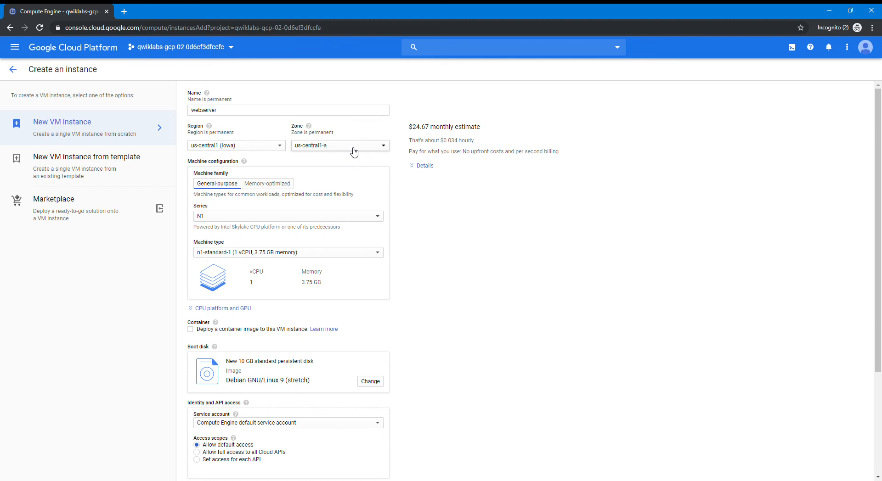
click(354, 146)
click(333, 136)
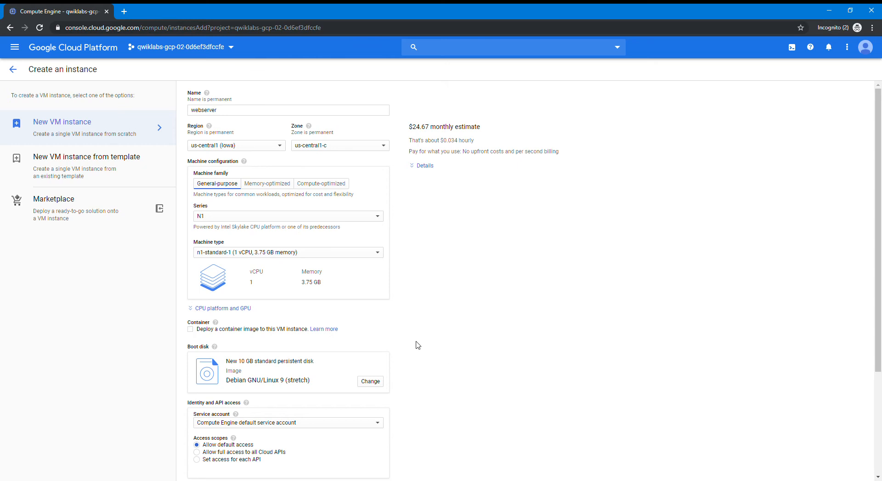
Expand the instance's additional options and examine its networking settings.
scroll(413, 348, down, 3)
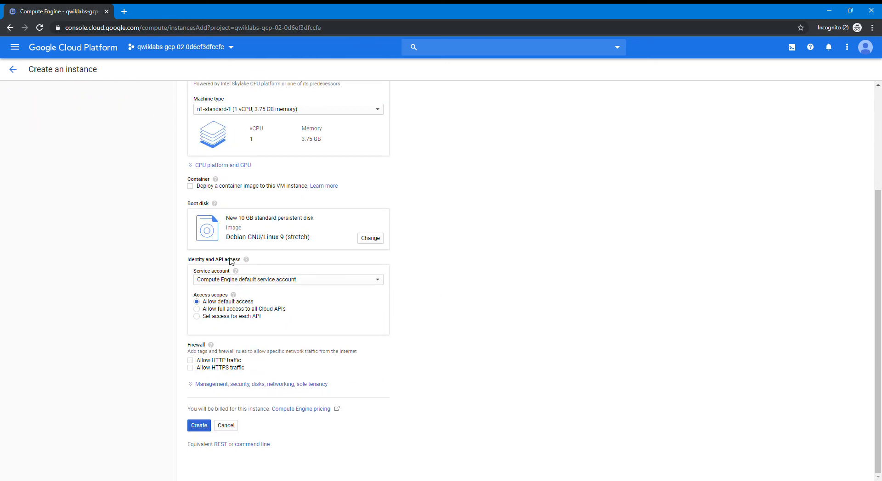
click(265, 389)
scroll(305, 338, down, 2)
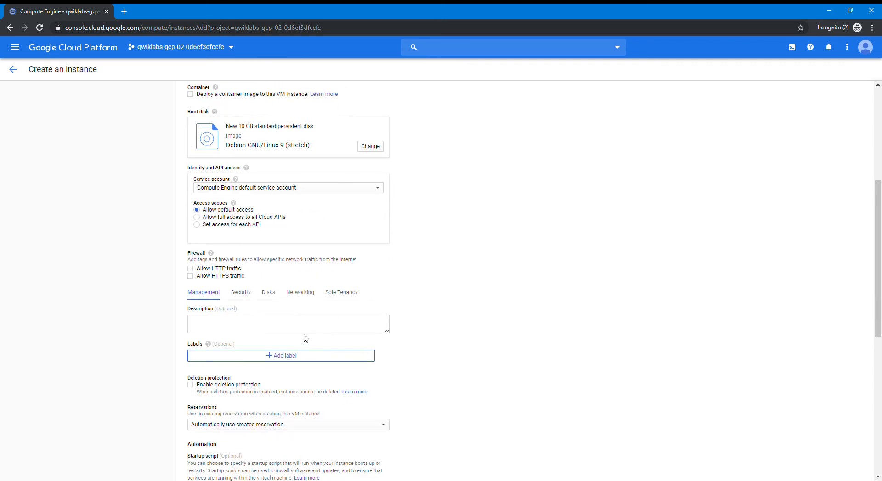
click(294, 294)
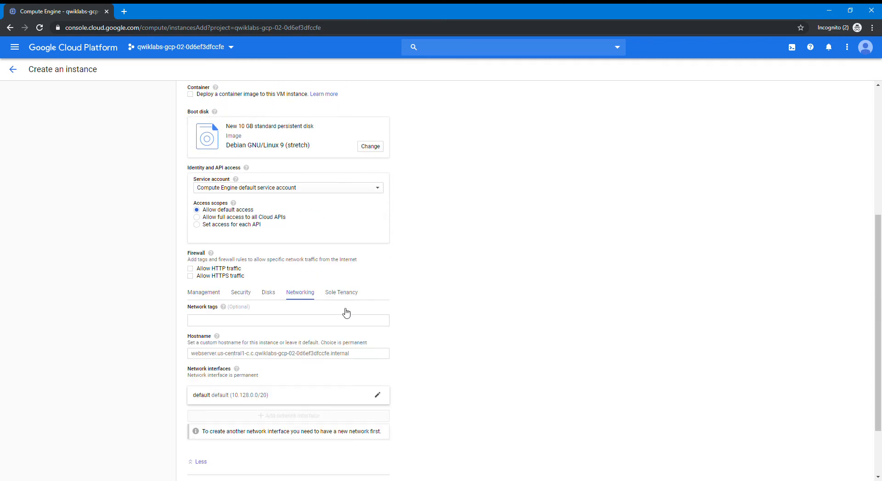
scroll(270, 363, down, 2)
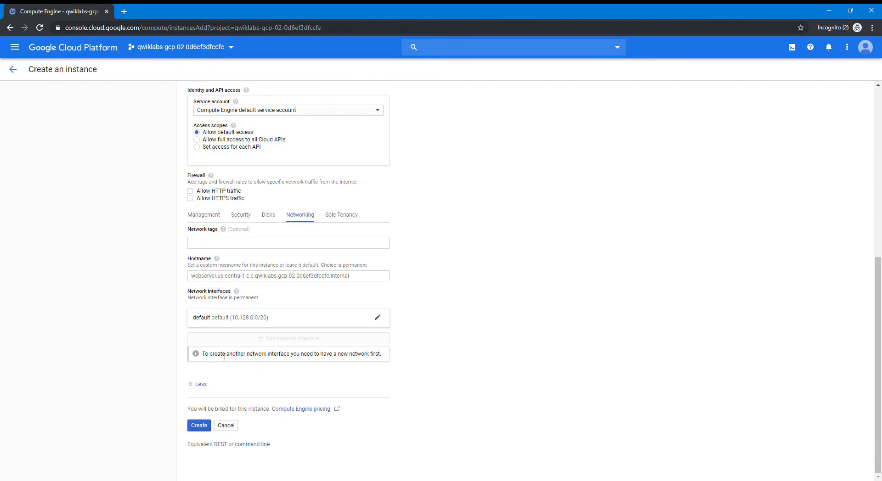
scroll(396, 329, up, 2)
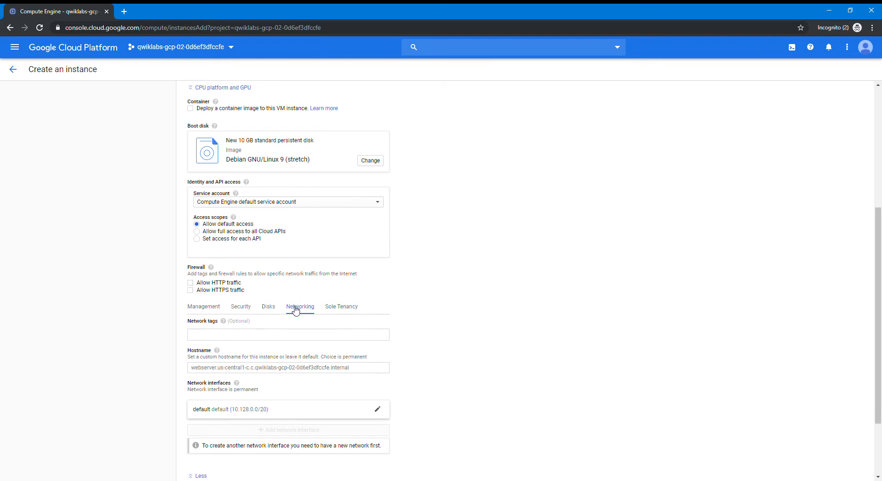
Allow HTTP traffic through the firewall and create the instance.
click(216, 285)
scroll(433, 277, down, 1)
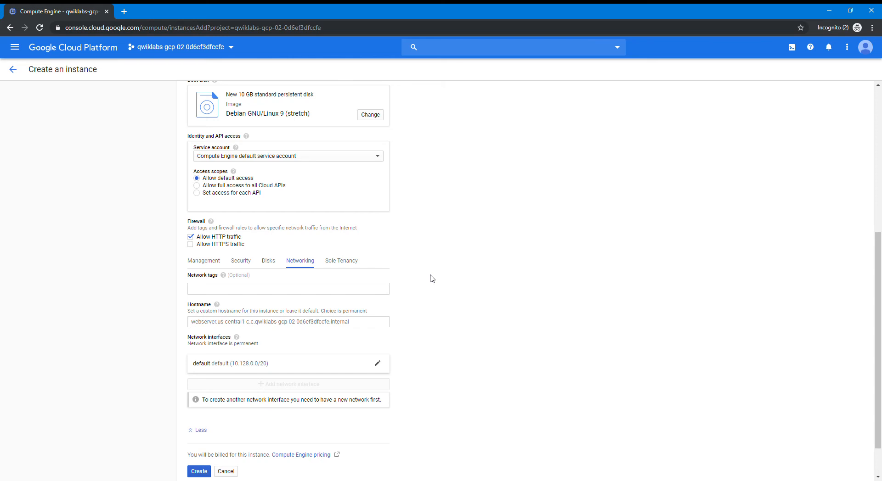
scroll(420, 286, down, 1)
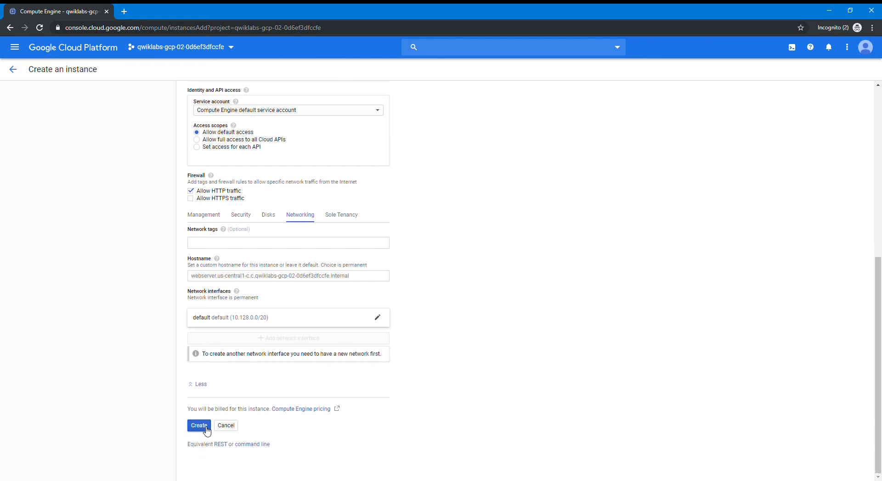
click(206, 428)
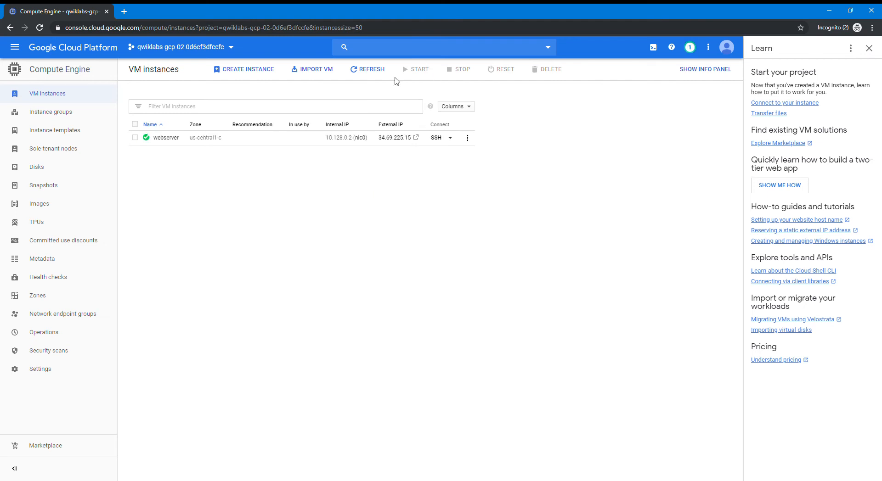
Refresh the VM instances list and start an SSH connection to the webserver instance.
click(366, 71)
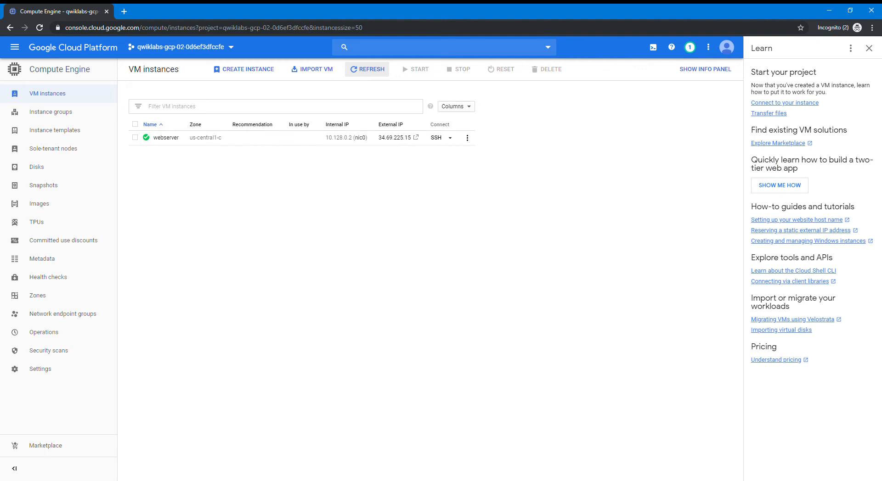
key(alt+Tab)
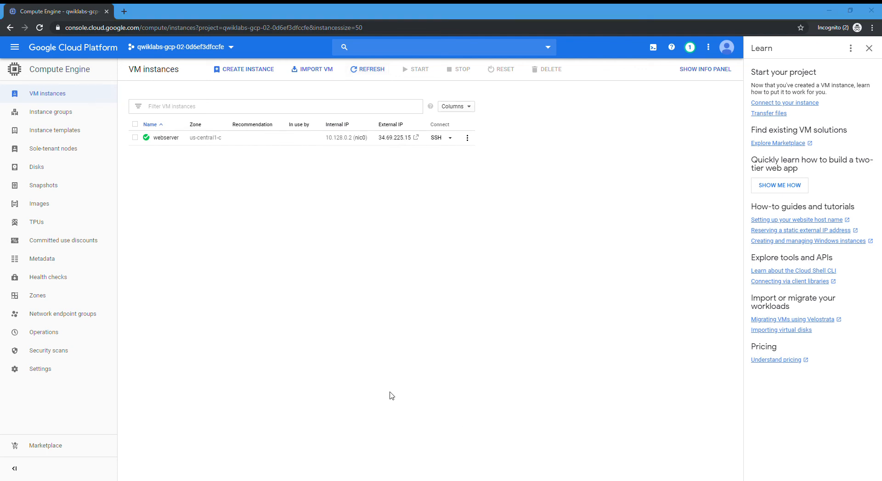
click(439, 138)
click(398, 284)
Open google.com in a new browser tab and search for "whats my IP" to look up the public IP address.
click(124, 12)
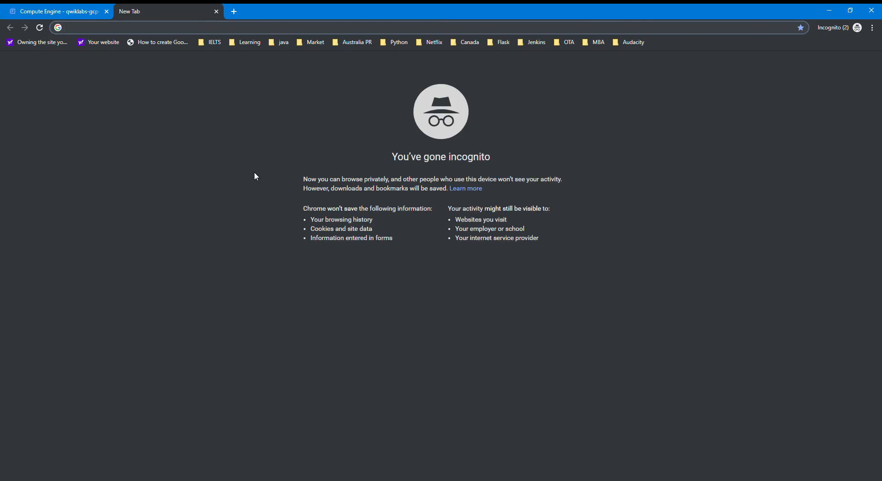
text(google.com)
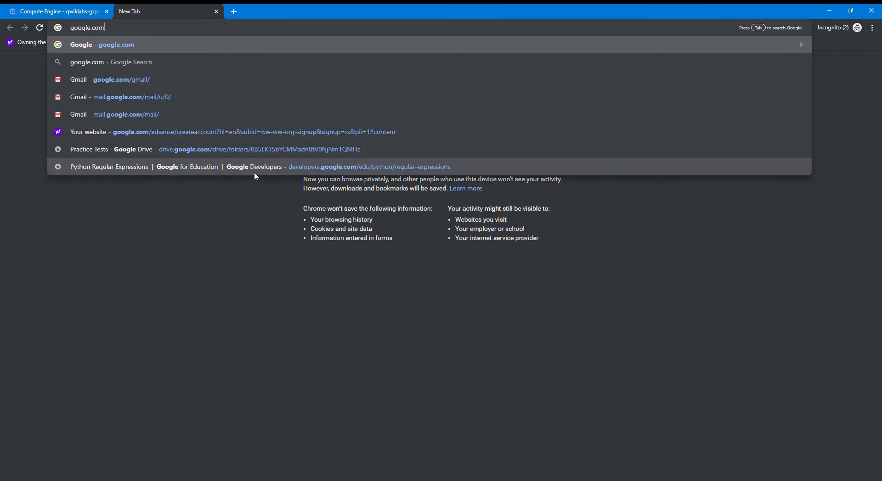
key(Return)
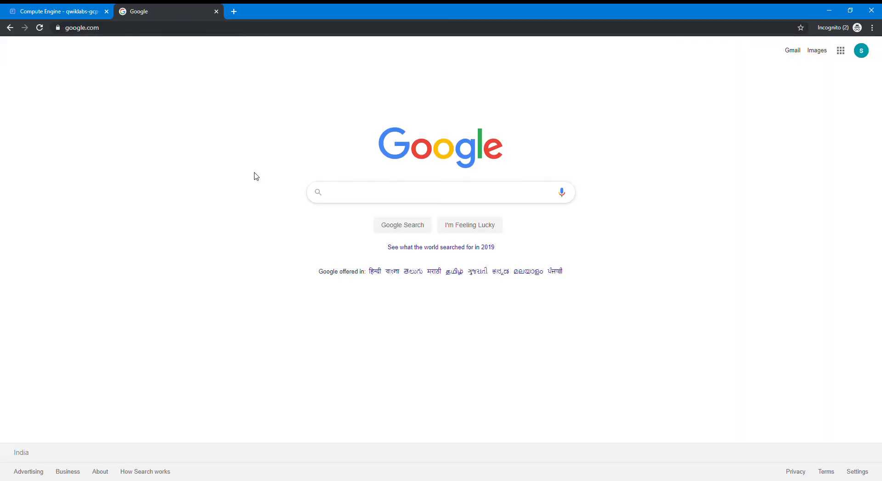
text(whats my )
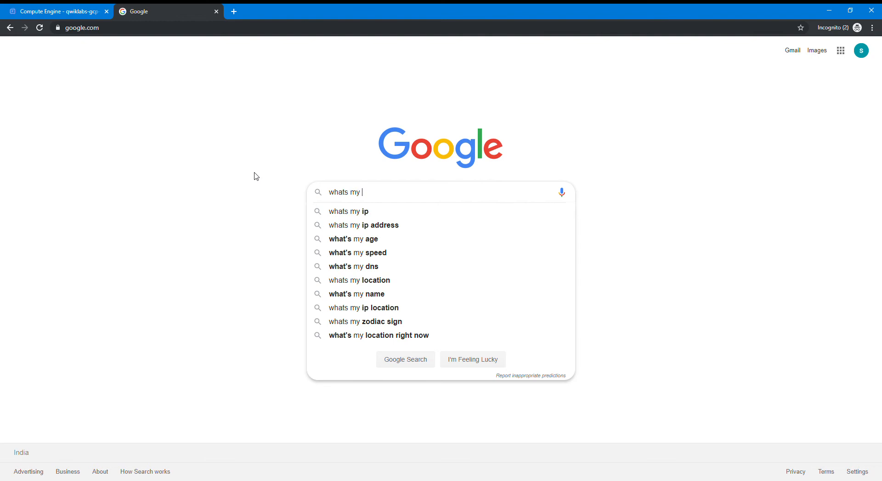
text(IP)
key(Return)
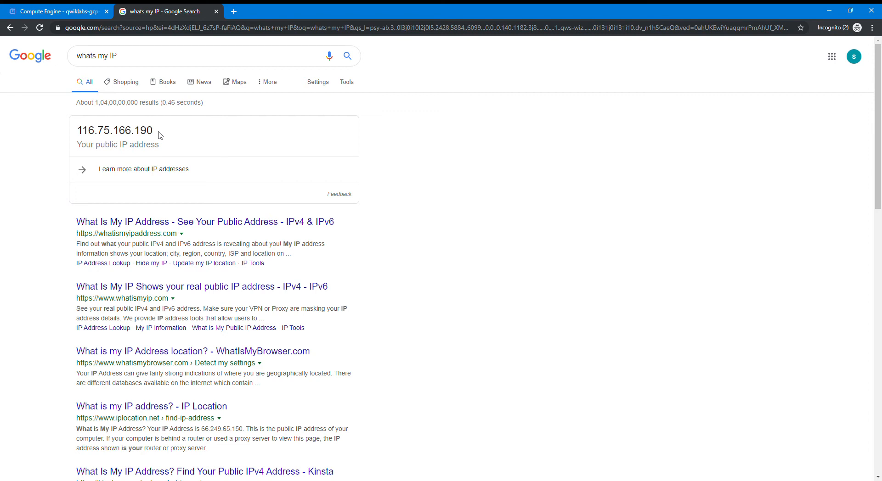
drag(153, 131, 87, 135)
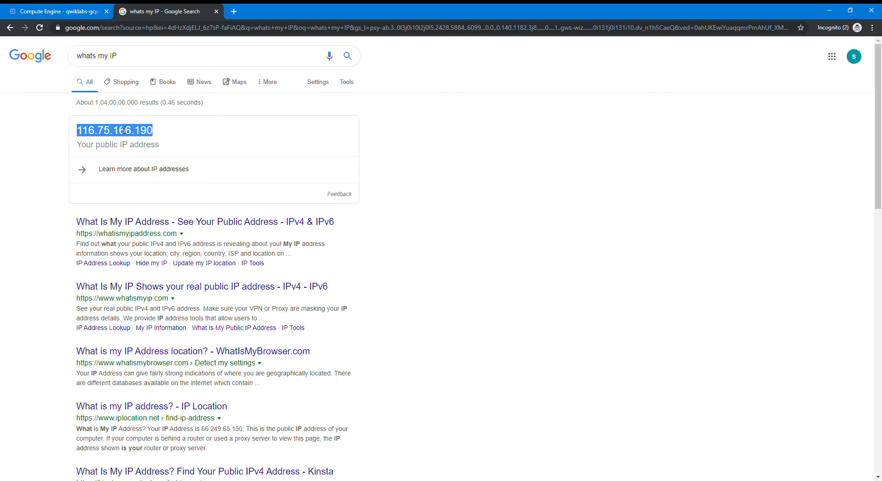
click(397, 136)
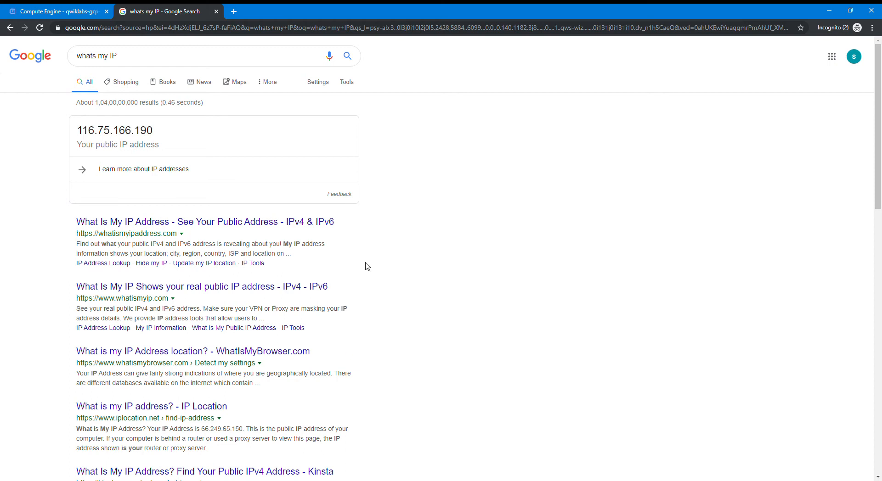
Return to the cloud console and open the VPC network's firewall rules.
click(76, 13)
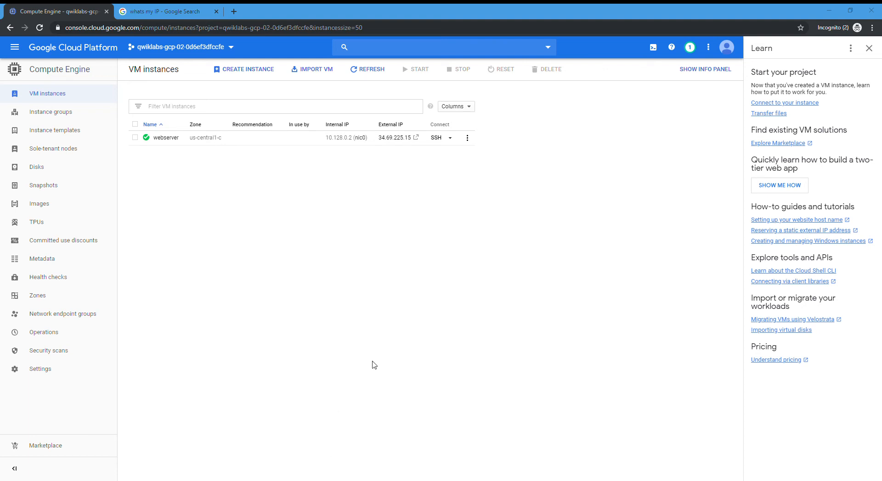
click(550, 318)
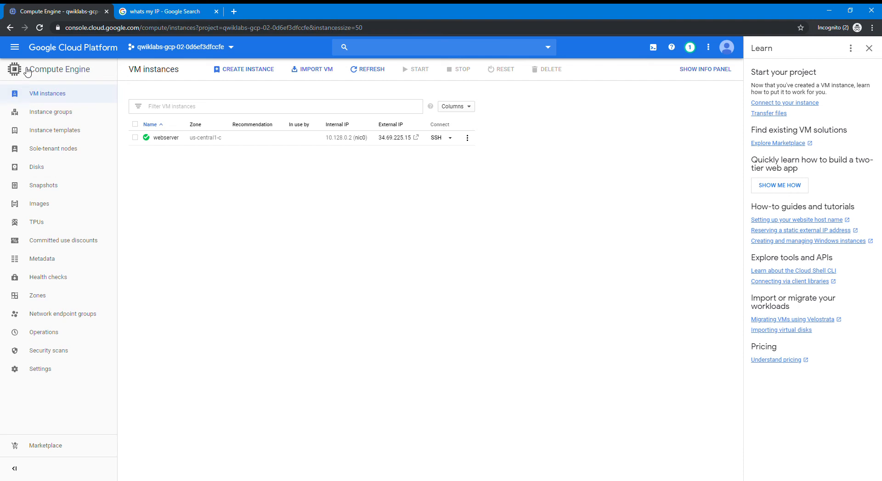
click(18, 47)
scroll(59, 429, down, 5)
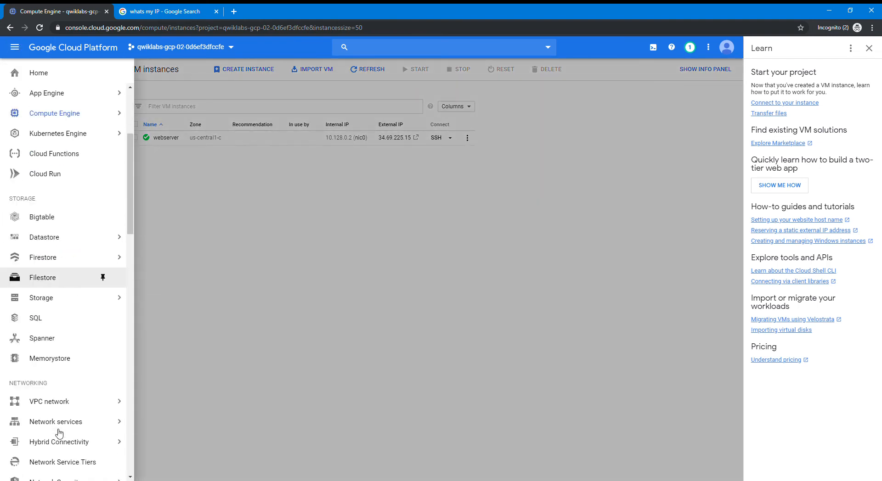
mouse_move(55, 416)
mouse_move(92, 388)
click(170, 282)
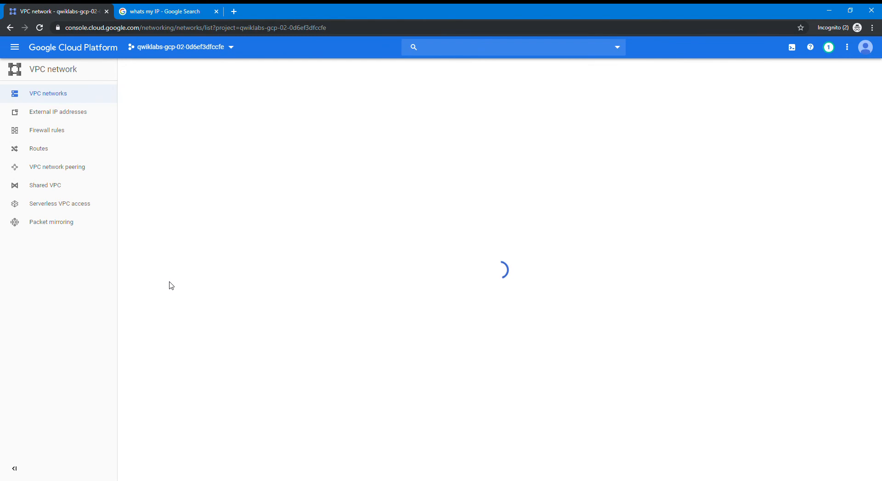
click(28, 137)
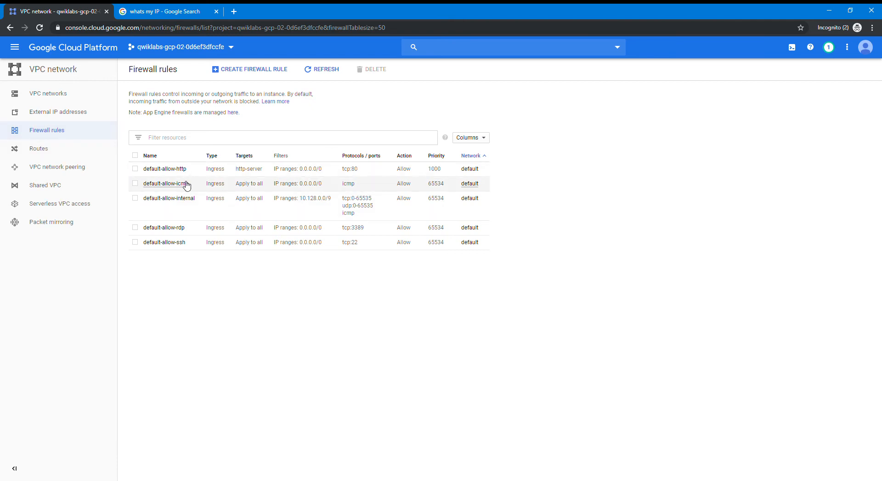
Open the default-allow-ssh rule for editing and change its description to "Allow SSH from my IP only".
click(171, 243)
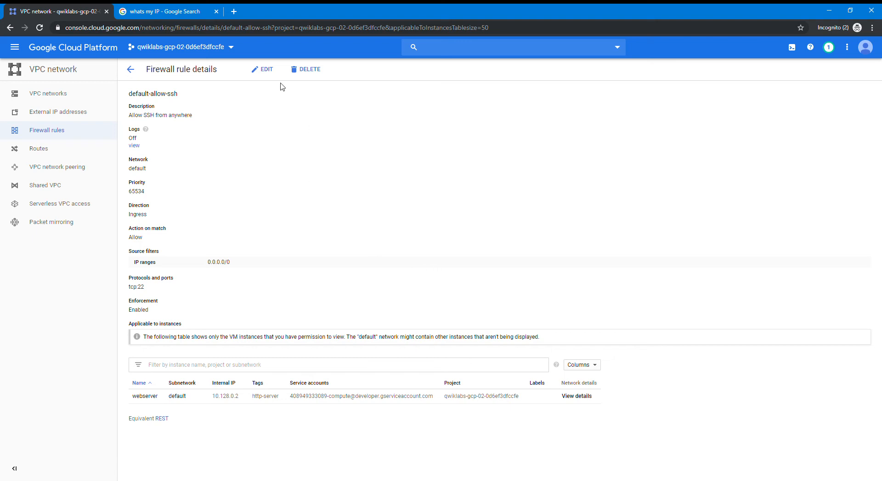
click(267, 73)
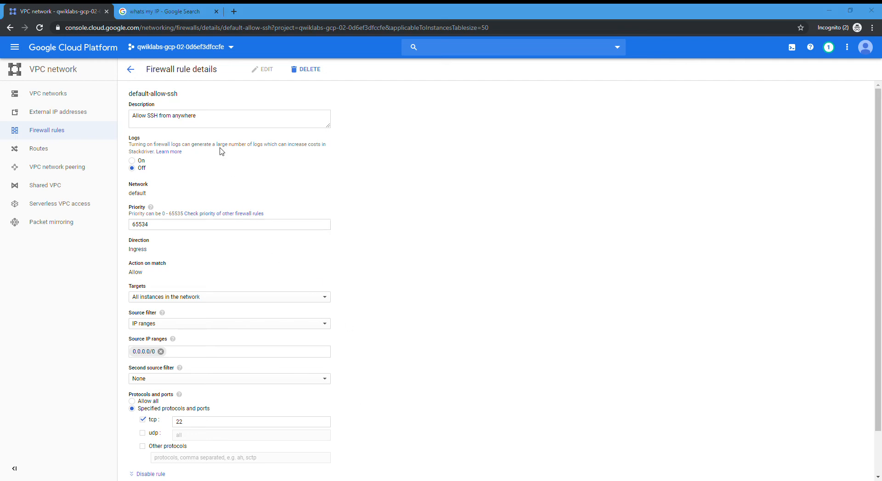
click(206, 119)
key(ctrl+a)
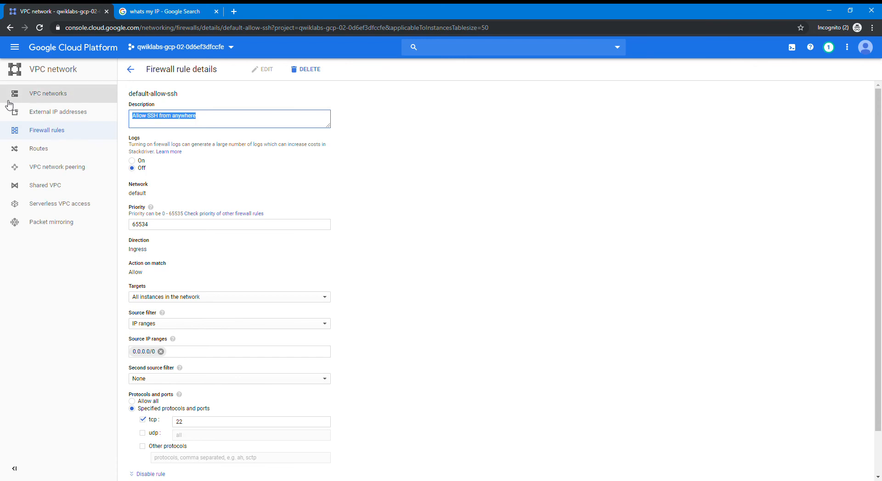
text(Allow SSH from my IP only)
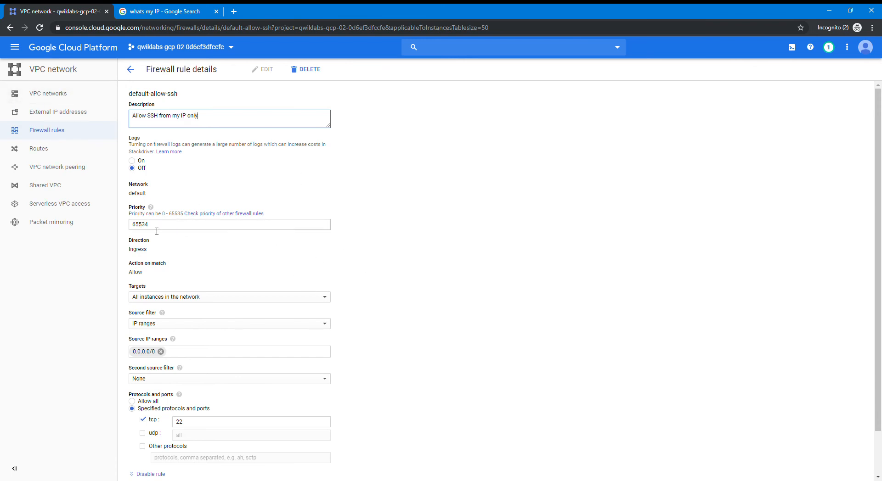
click(183, 357)
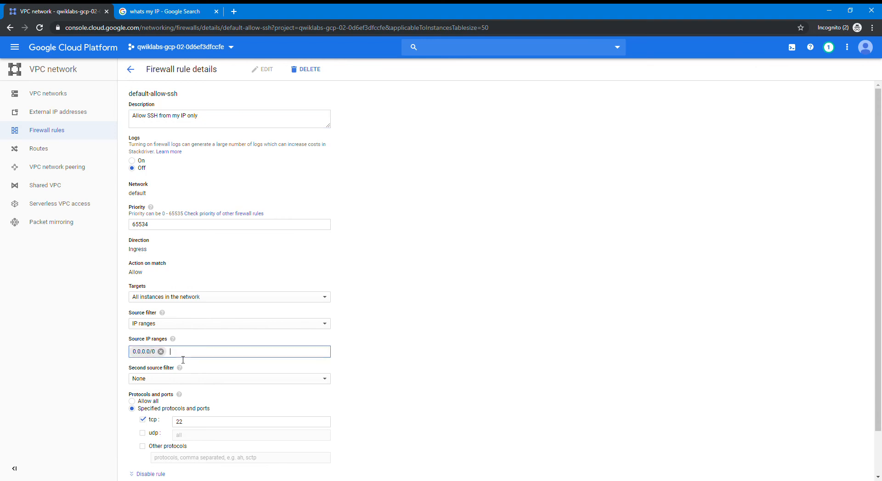
key(BackSpace)
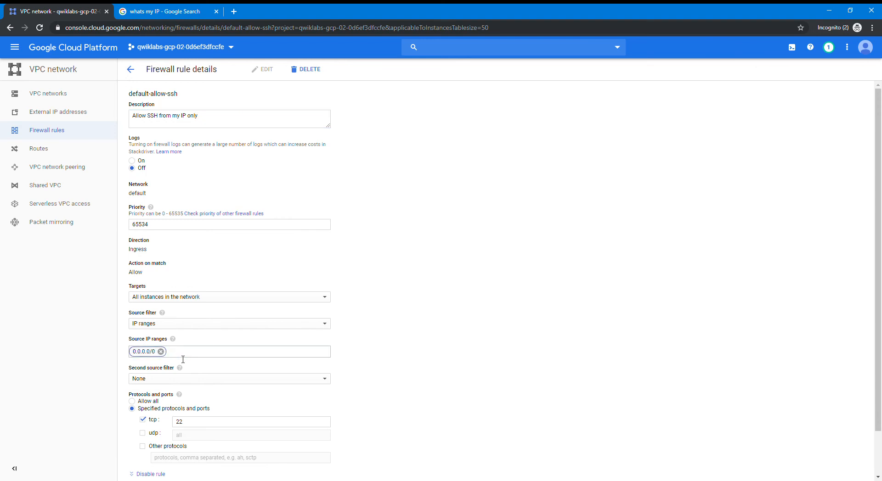
key(BackSpace)
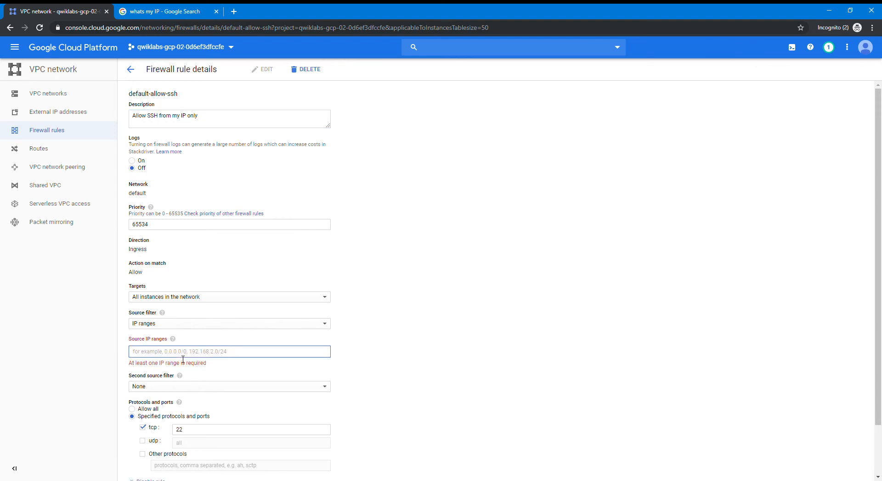
text(Allow SSH from my IP only)
key(ctrl+a)
key(BackSpace)
key(alt+Tab)
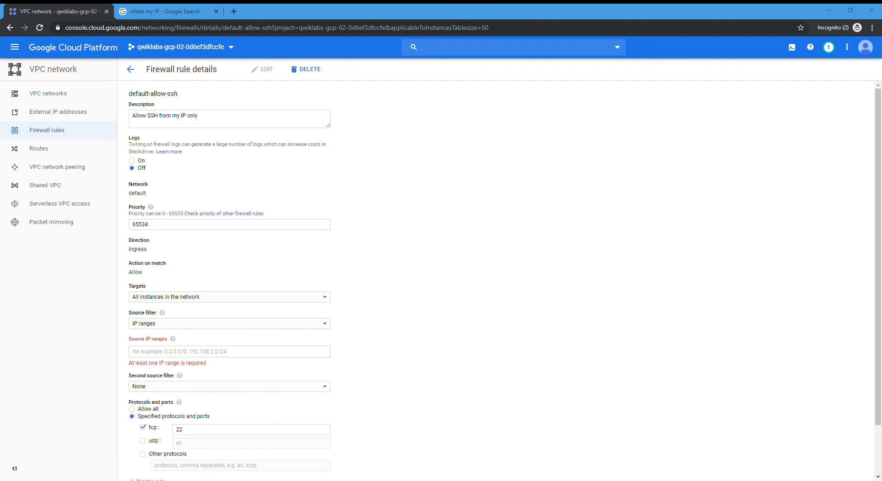
click(225, 351)
text(116.75.166.190)
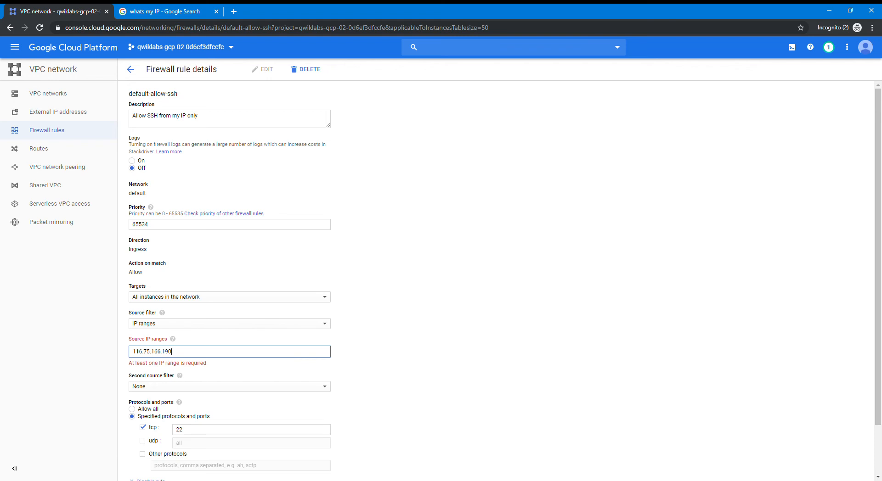
scroll(225, 422, down, 2)
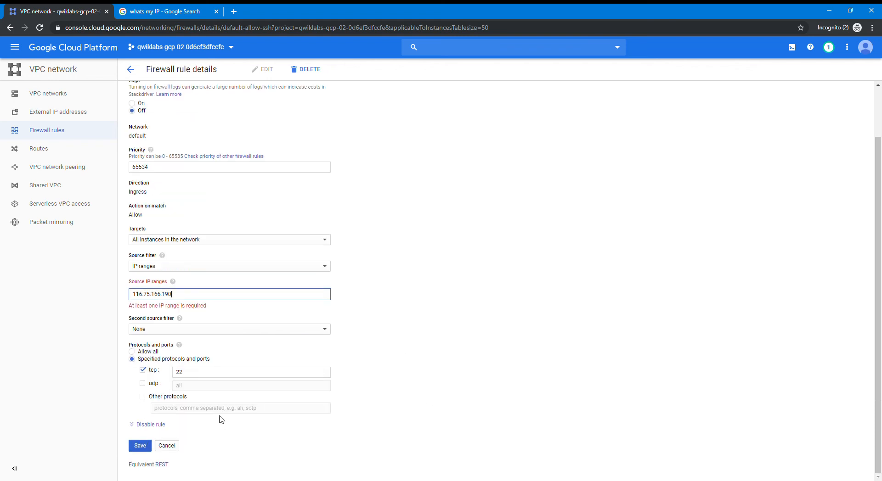
click(141, 446)
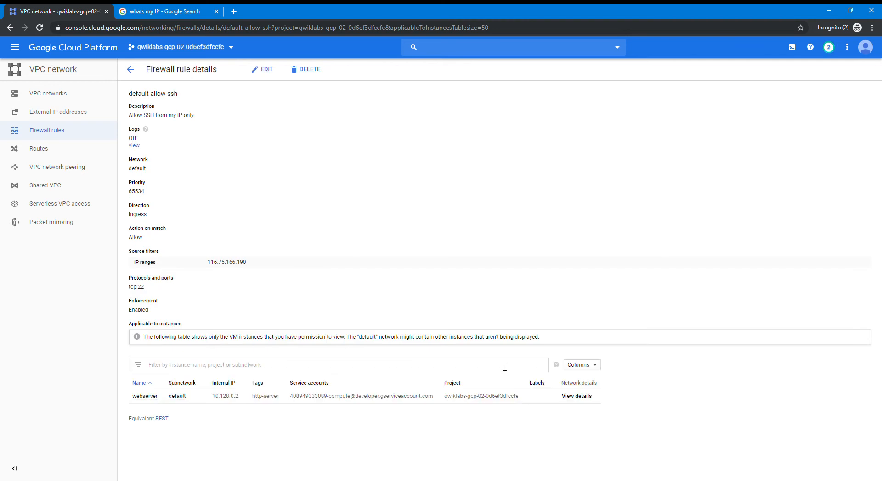
Return to the firewall rules list, refresh it and check the console notifications for the rule update.
click(132, 69)
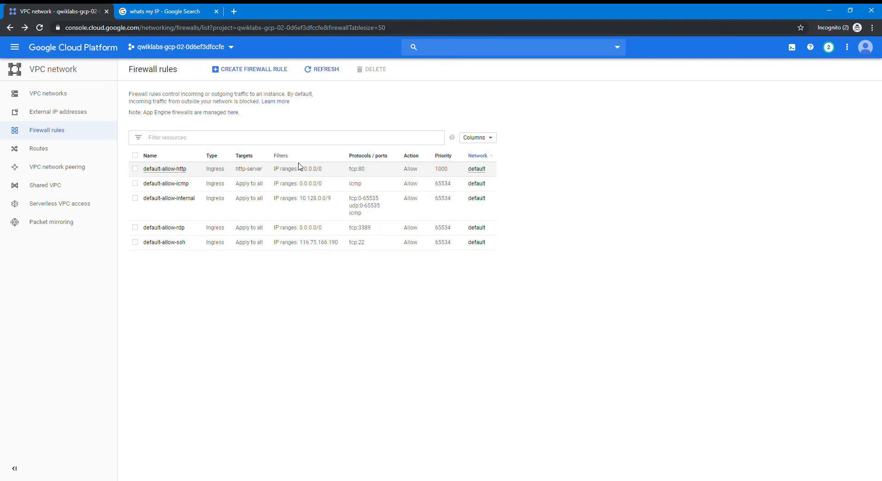
click(312, 70)
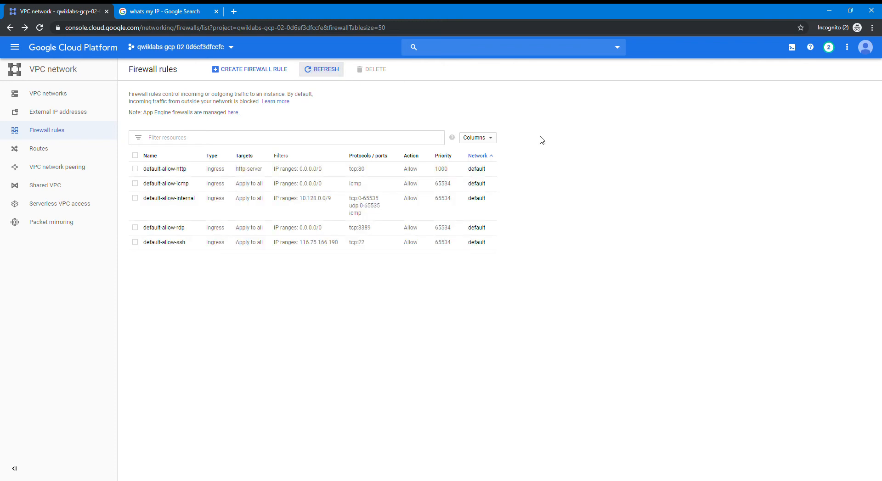
click(829, 47)
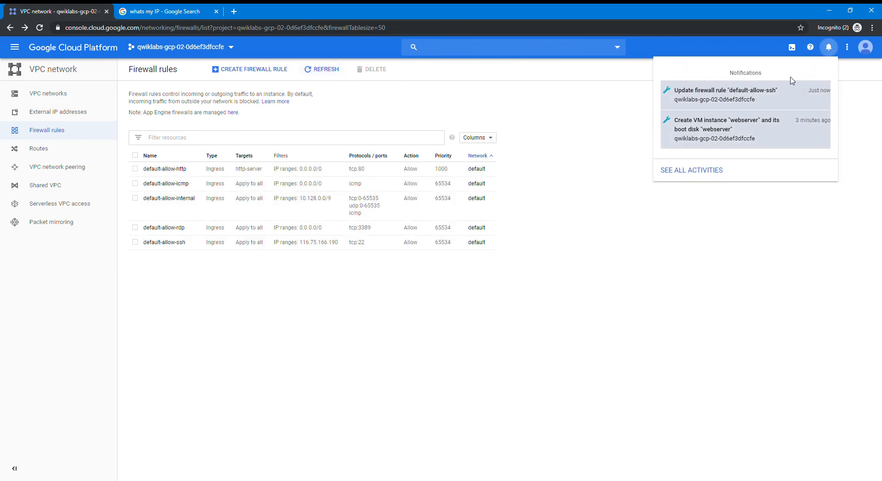
click(662, 299)
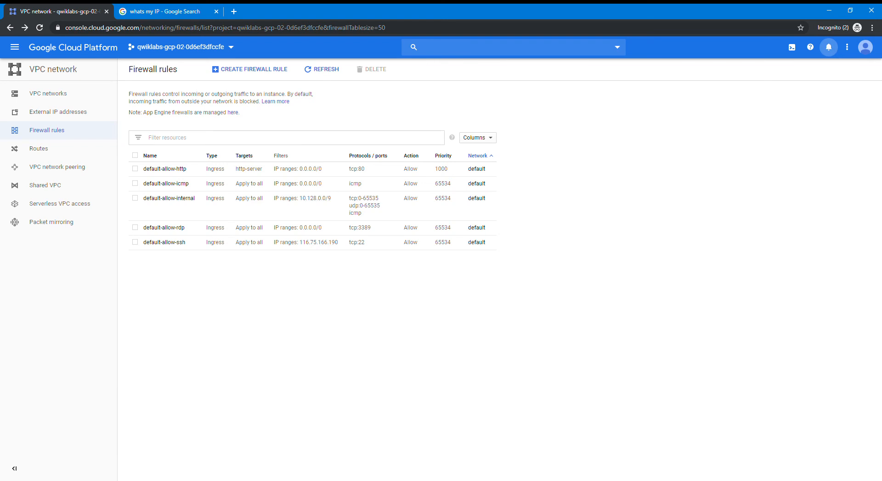
Open Compute Engine's VM instances and start an SSH connection to webserver to test access.
click(15, 47)
mouse_move(63, 291)
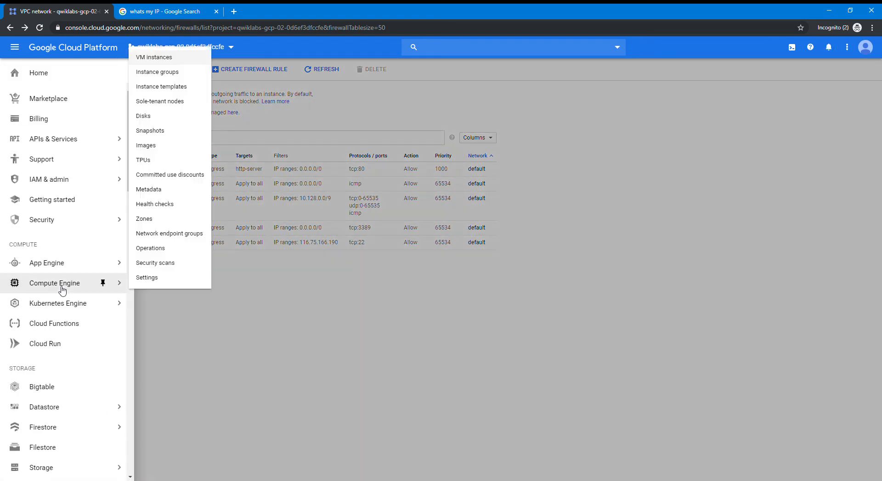
click(156, 57)
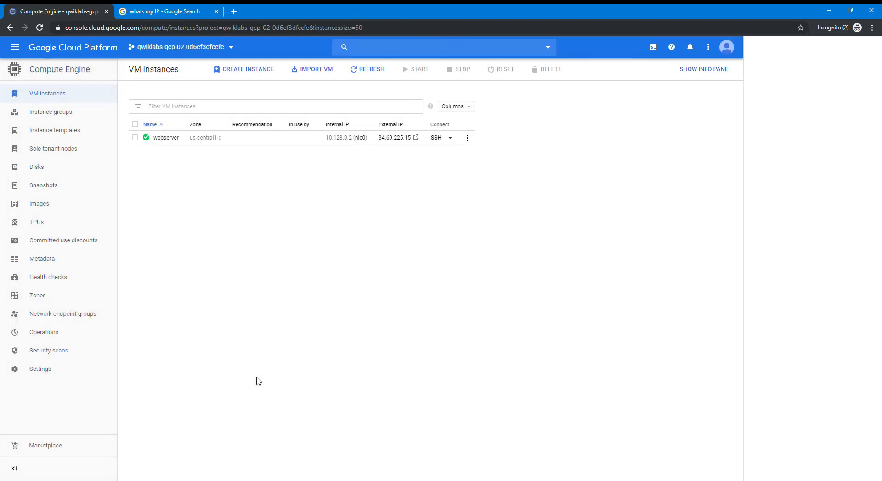
click(435, 138)
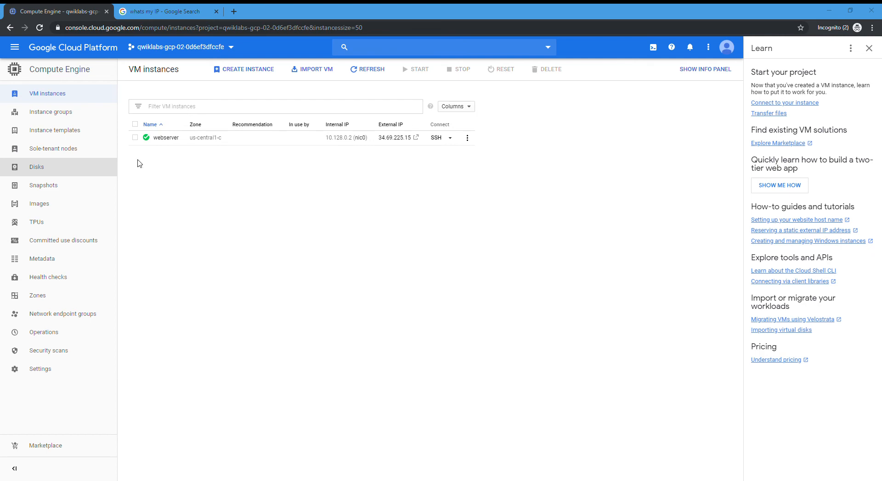
Go back to the VPC network's firewall rules and open the default-allow-ssh rule for editing.
click(23, 53)
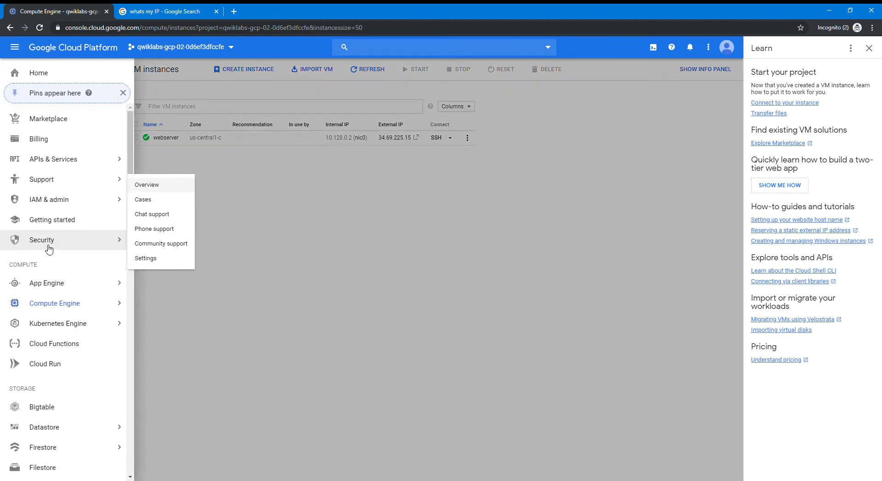
scroll(60, 373, down, 4)
scroll(60, 373, down, 3)
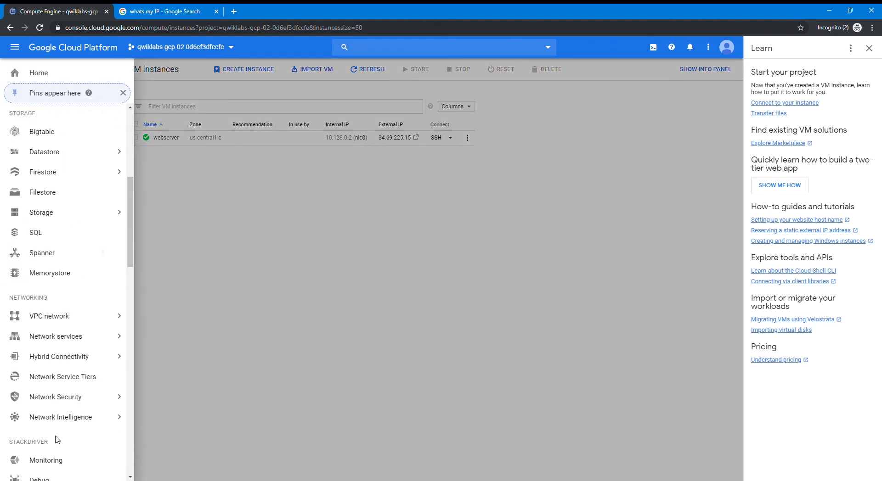
mouse_move(105, 318)
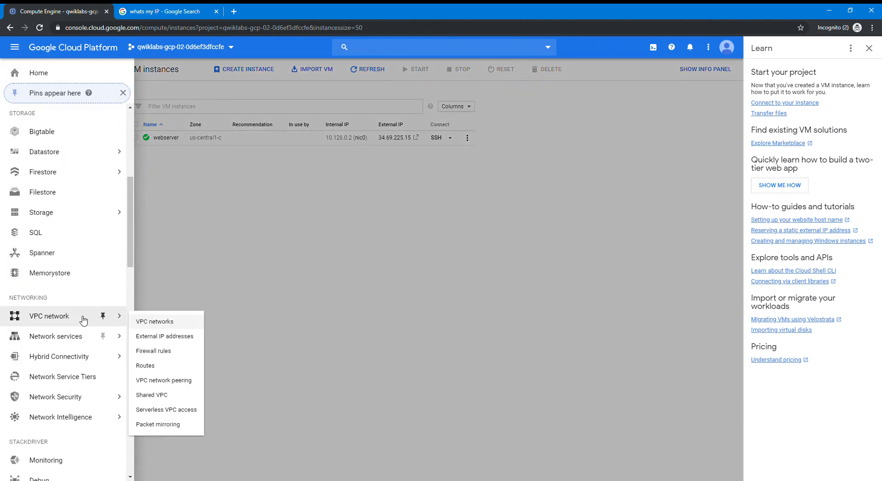
click(143, 324)
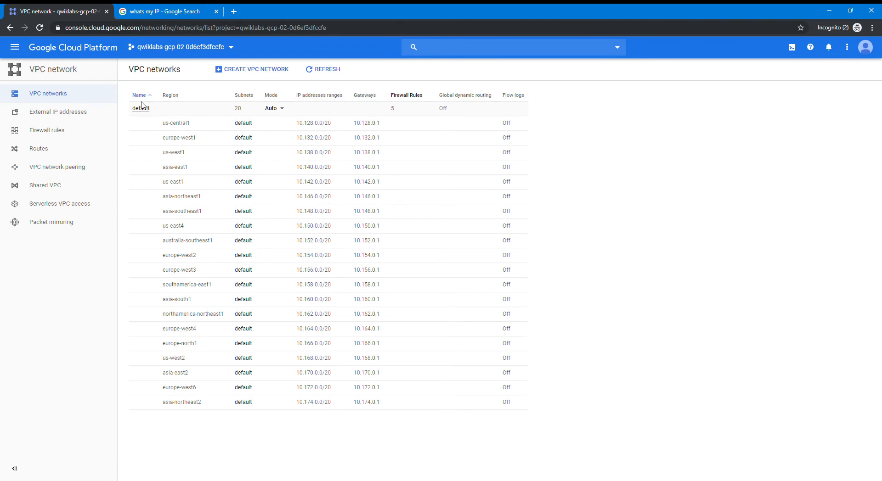
click(44, 136)
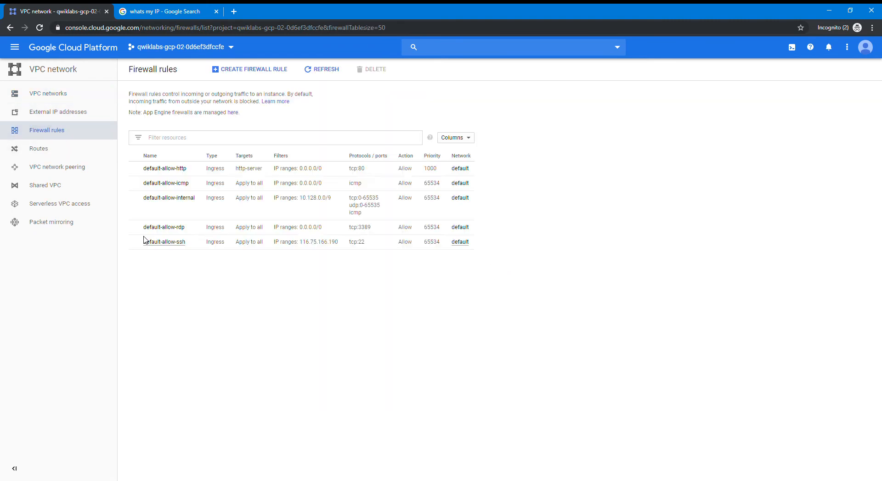
click(158, 243)
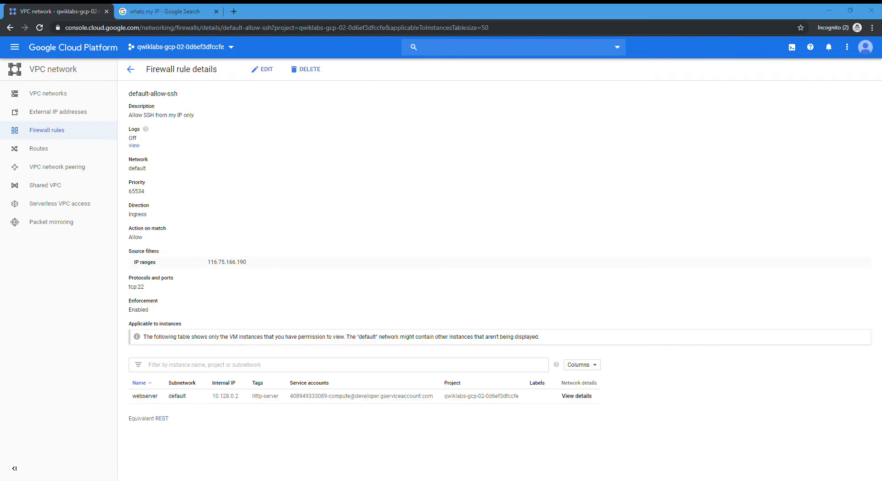
click(257, 69)
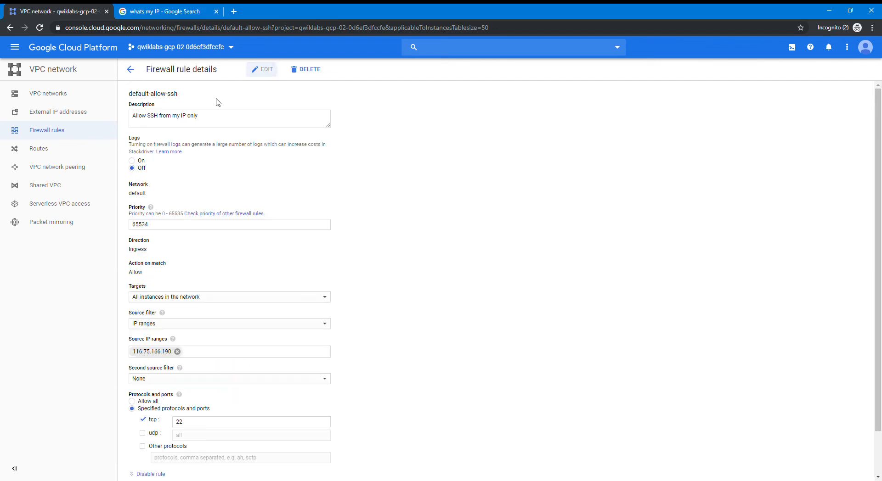
Change the default-allow-ssh rule's description to "Allow SSH from all IPs".
click(163, 113)
key(ctrl+a)
text(Allow SSH from all IPs)
click(502, 221)
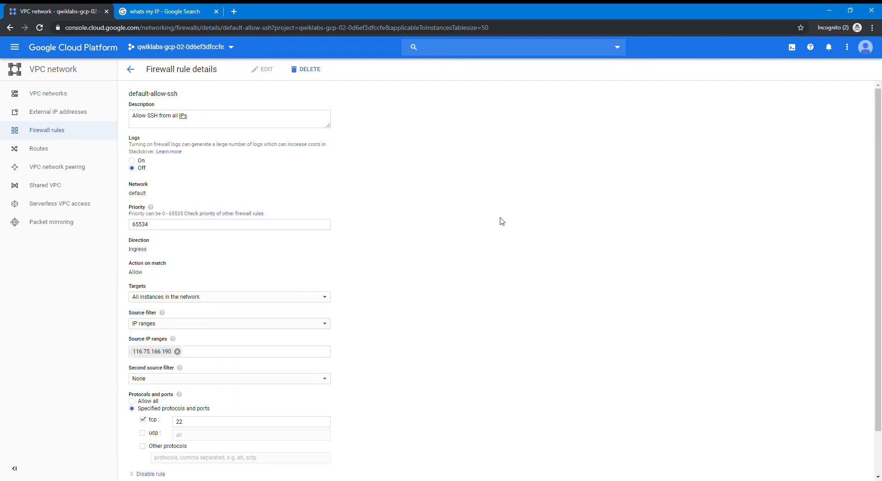
Replace the source IP range with 0.0.0.0/0 and save the firewall rule.
scroll(502, 222, down, 1)
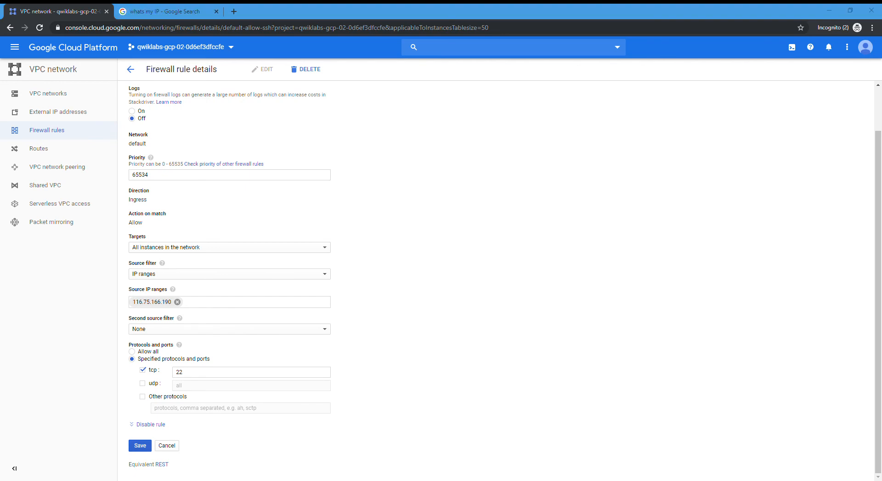
click(177, 302)
text(0.0.0.0/0)
click(417, 310)
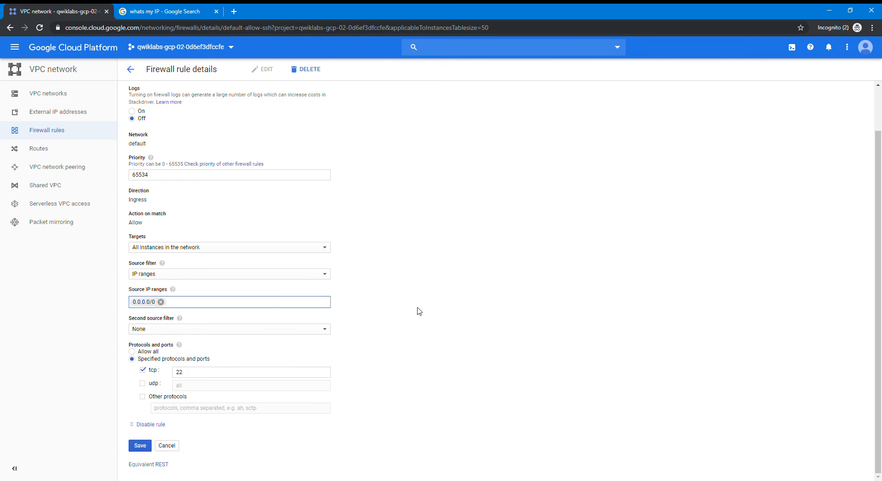
click(139, 445)
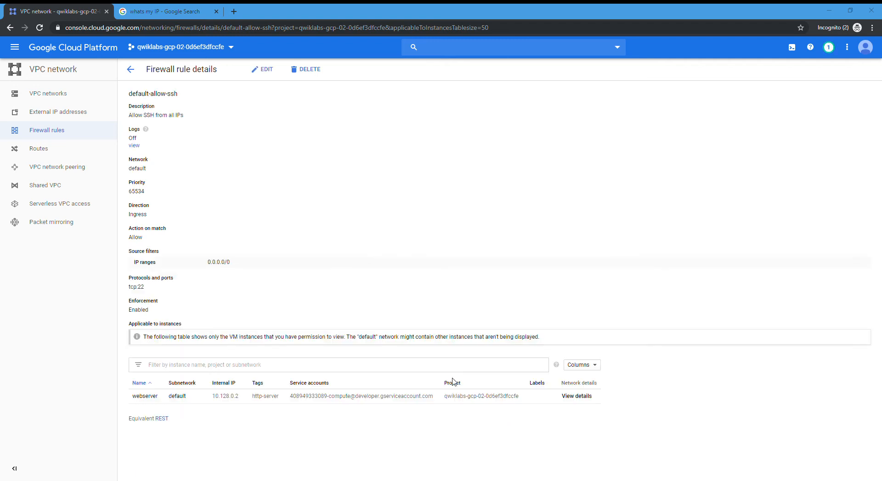
Leave the firewall rule, return to the Compute Engine VM instances and open an SSH session to webserver.
click(134, 73)
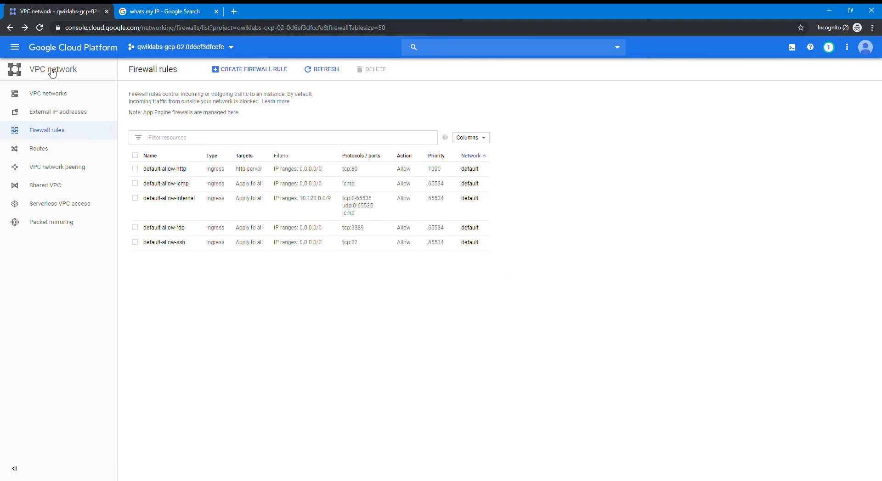
click(8, 28)
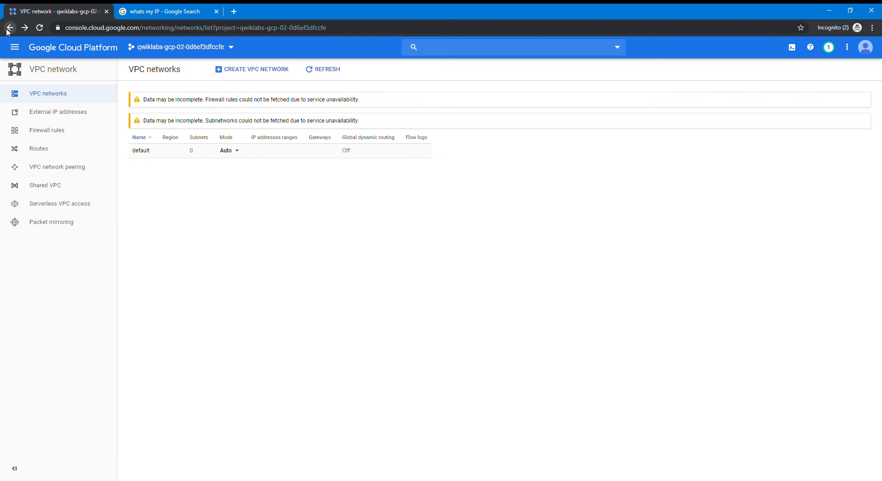
click(15, 47)
mouse_move(50, 178)
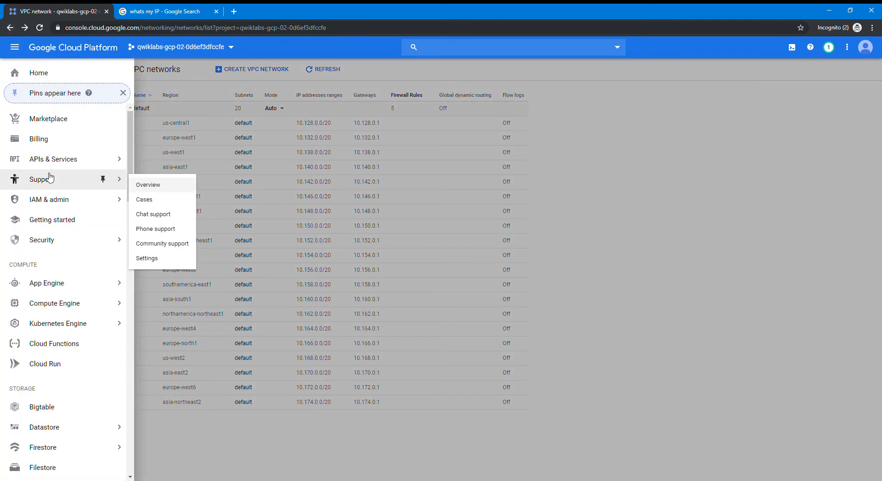
mouse_move(73, 200)
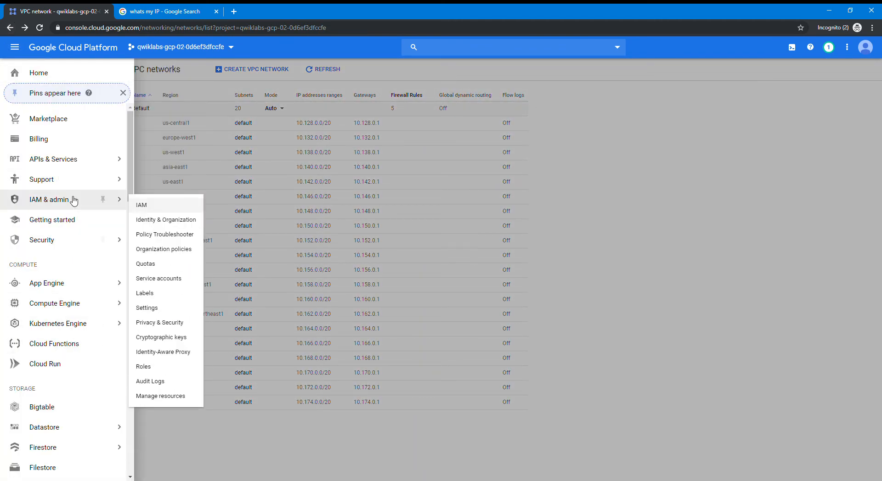
scroll(69, 257, down, 3)
mouse_move(66, 358)
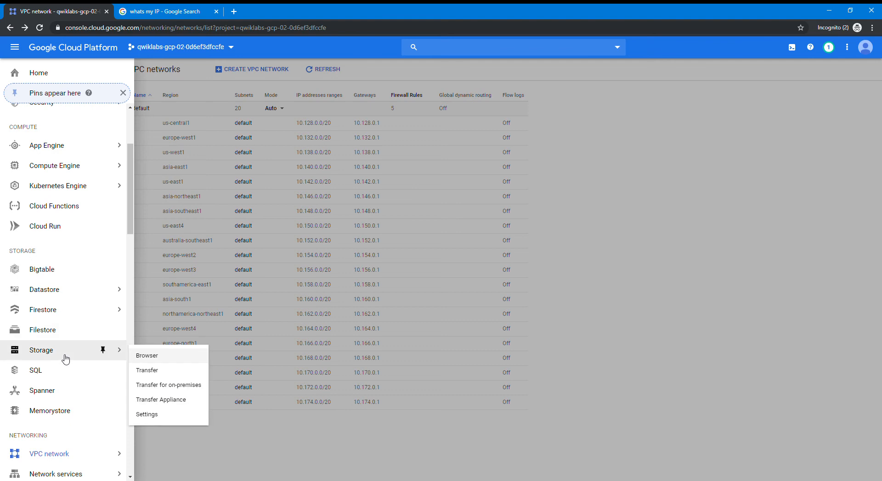
scroll(64, 330, up, 2)
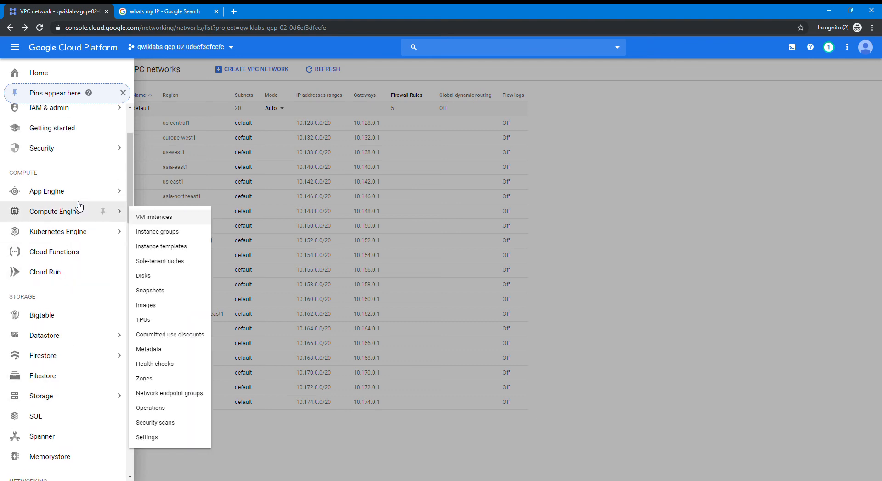
click(149, 217)
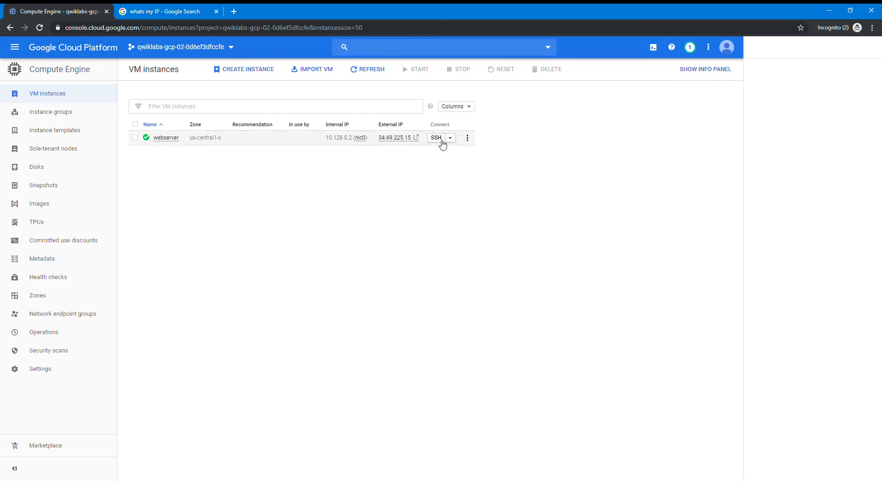
click(441, 140)
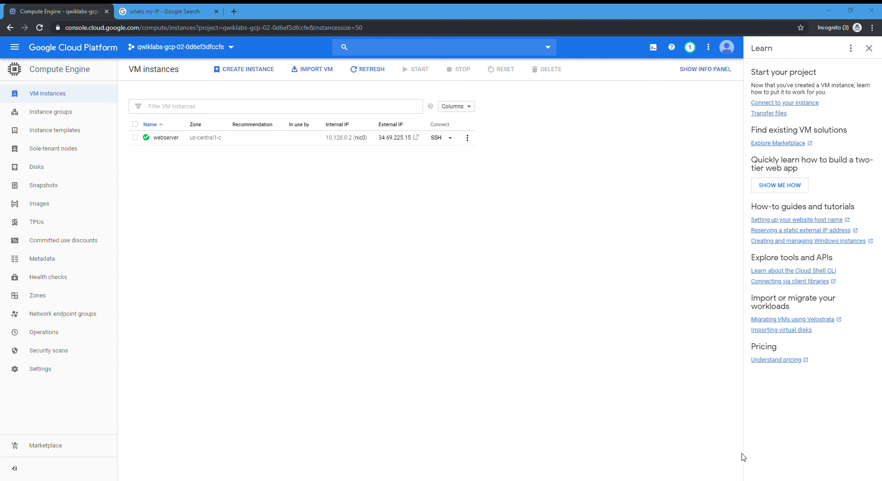
Open the webserver instance's external IP in a new browser tab to check the served page.
click(623, 326)
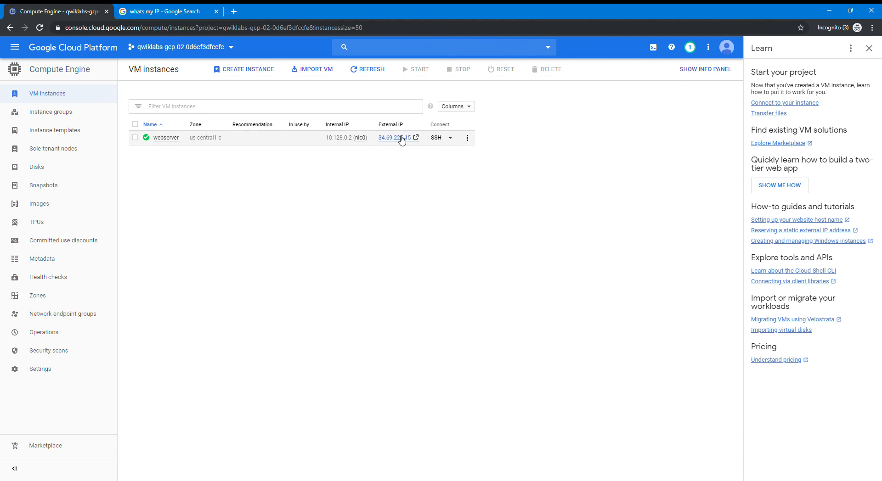
click(415, 137)
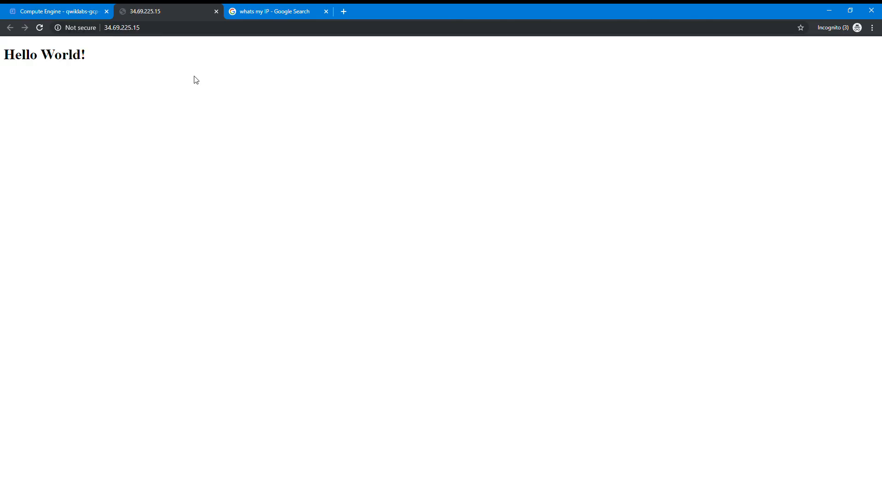
Return to the Cloud console and open the details of the default-allow-http rule in the VPC network's firewall rules.
click(51, 10)
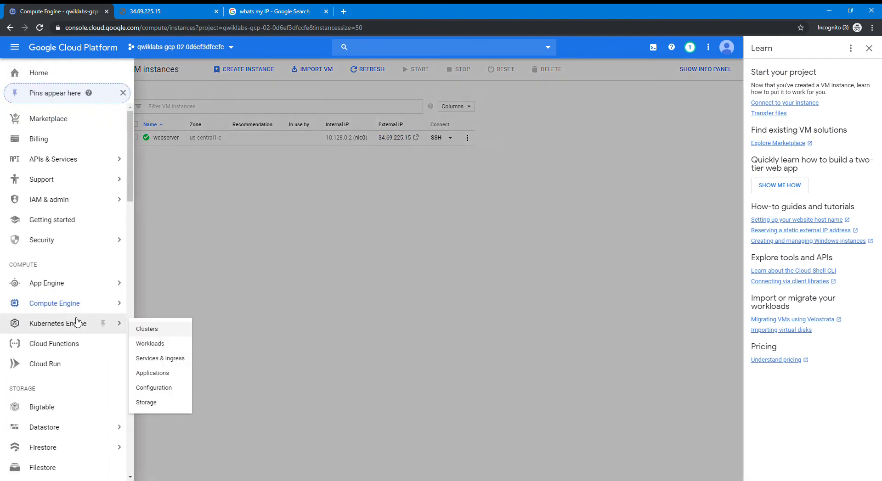
scroll(73, 321, down, 3)
scroll(71, 405, down, 2)
mouse_move(112, 362)
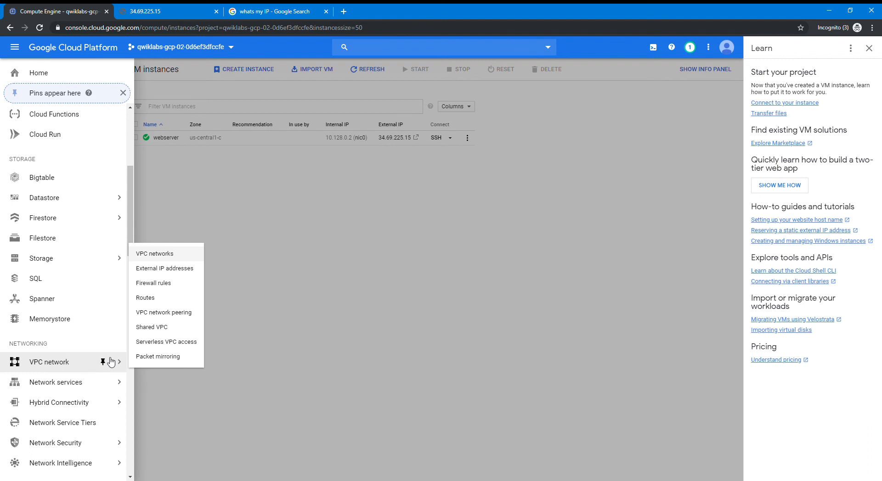
click(156, 289)
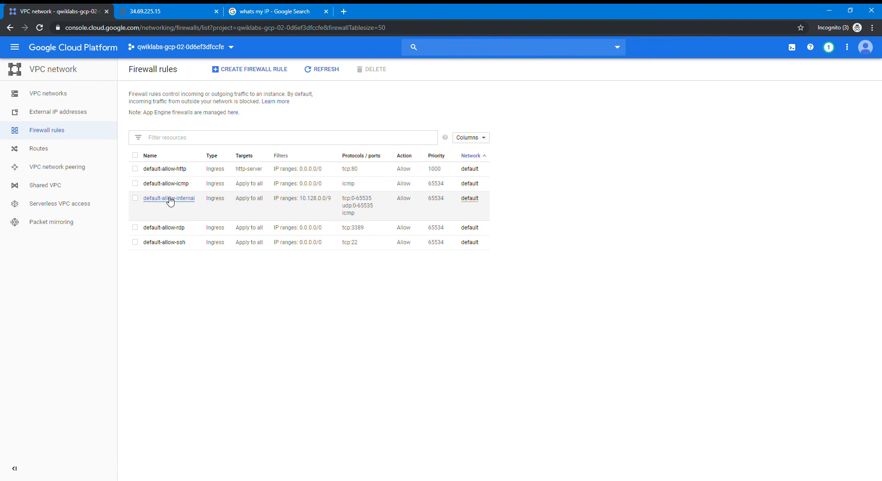
click(178, 169)
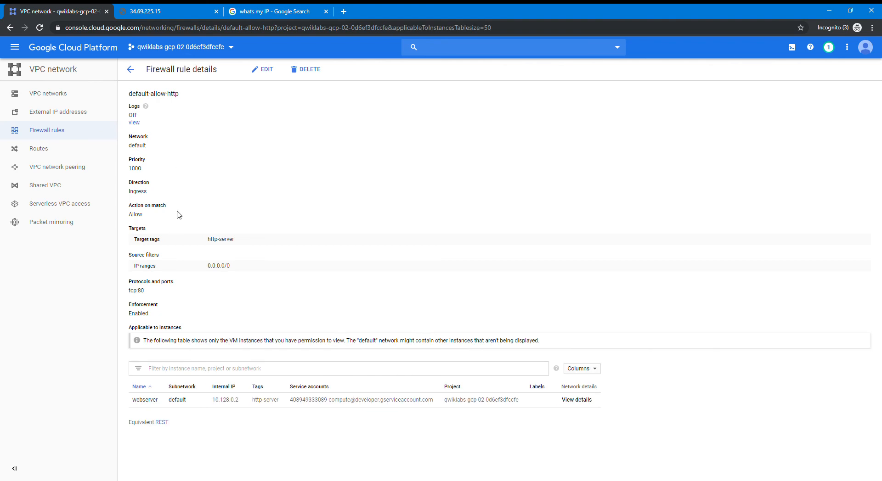
Edit the default-allow-http rule and enter the description "Allow HTTP from my IP only".
click(264, 73)
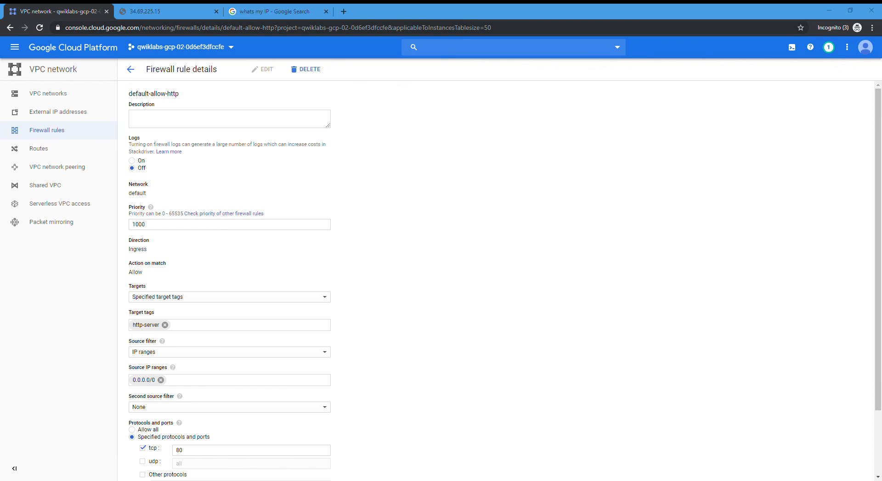
click(225, 123)
text(Allow HTTP from my IP only)
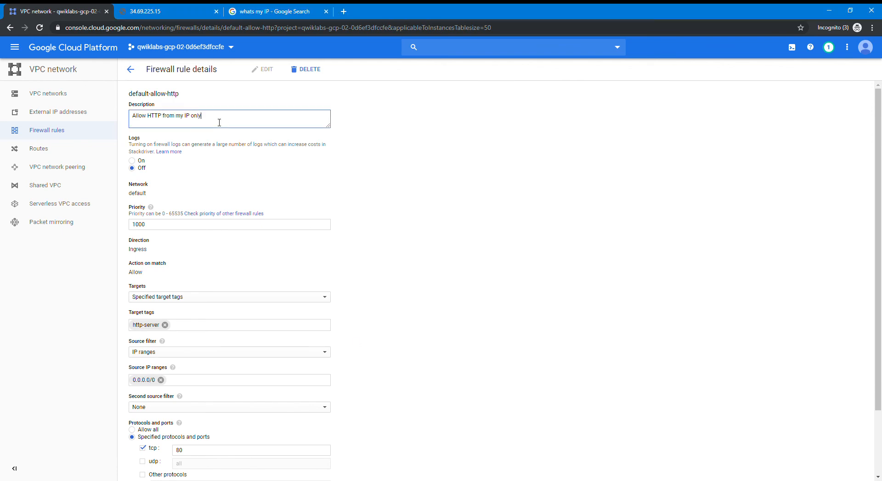
scroll(431, 245, down, 1)
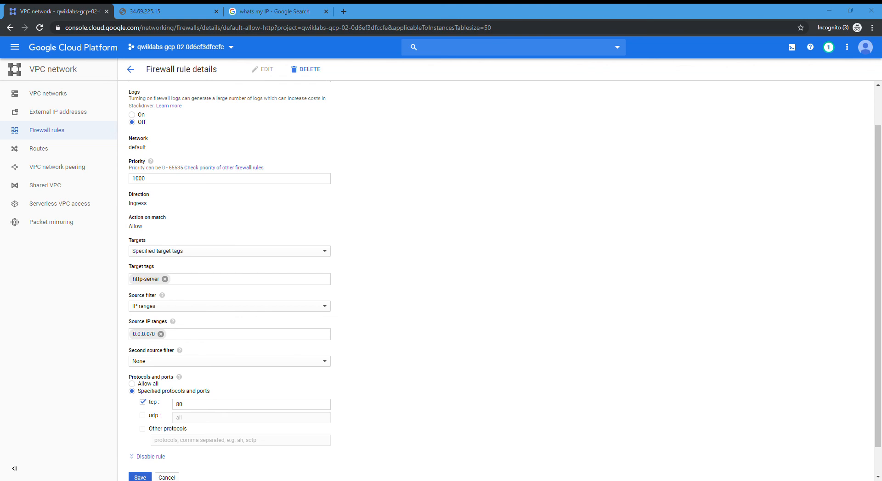
click(161, 334)
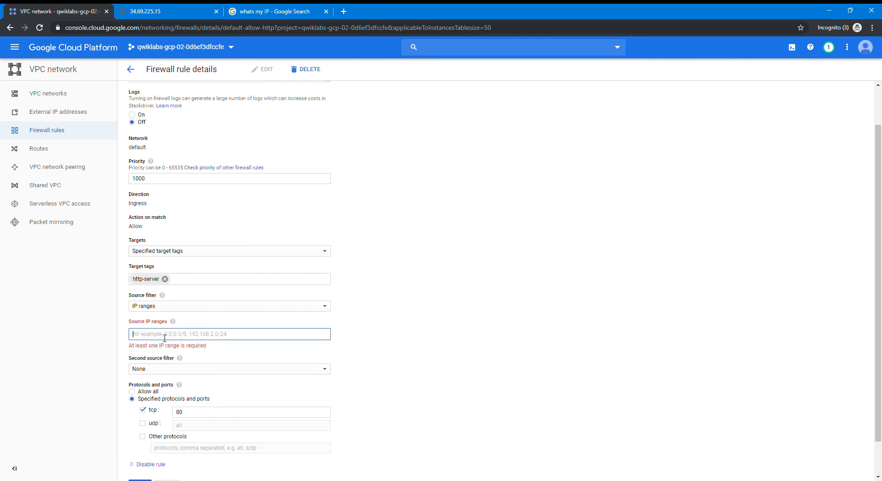
text(116.75.166.190)
click(435, 315)
scroll(315, 388, down, 1)
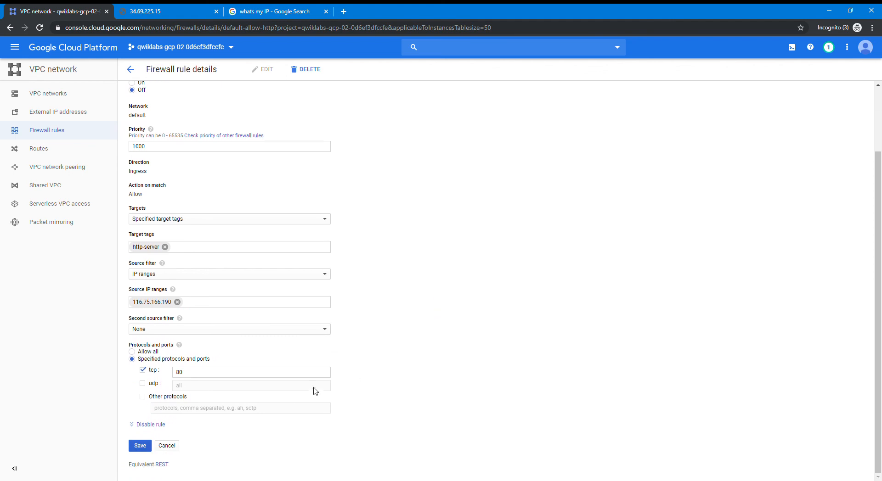
click(140, 449)
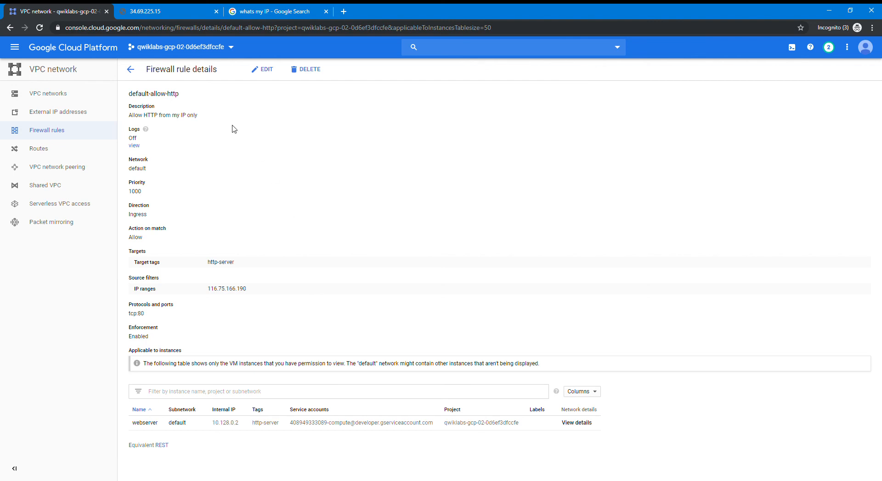
Leave the firewall rule details and go back to the Compute Engine VM instances.
click(18, 47)
mouse_move(77, 323)
scroll(71, 336, down, 4)
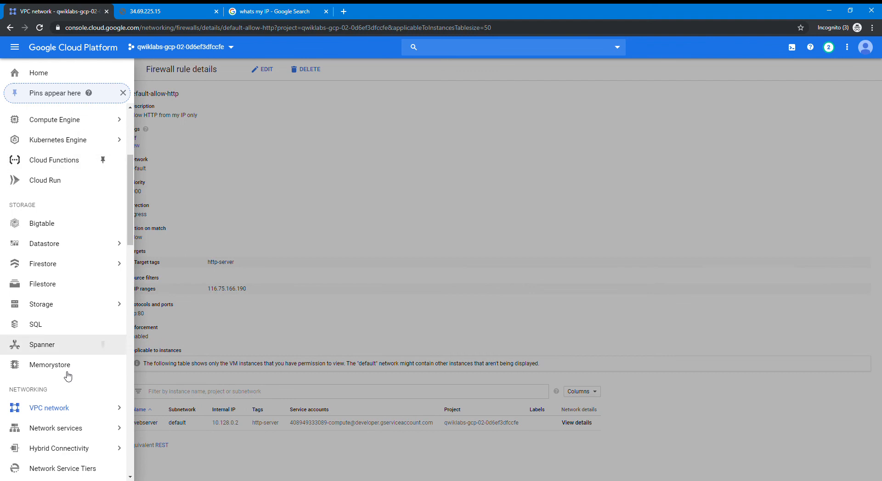
mouse_move(68, 143)
mouse_move(84, 121)
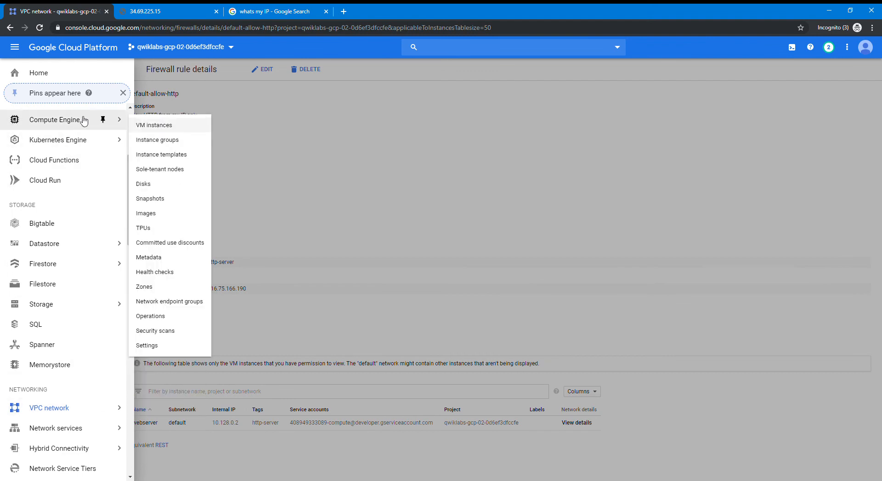
click(154, 123)
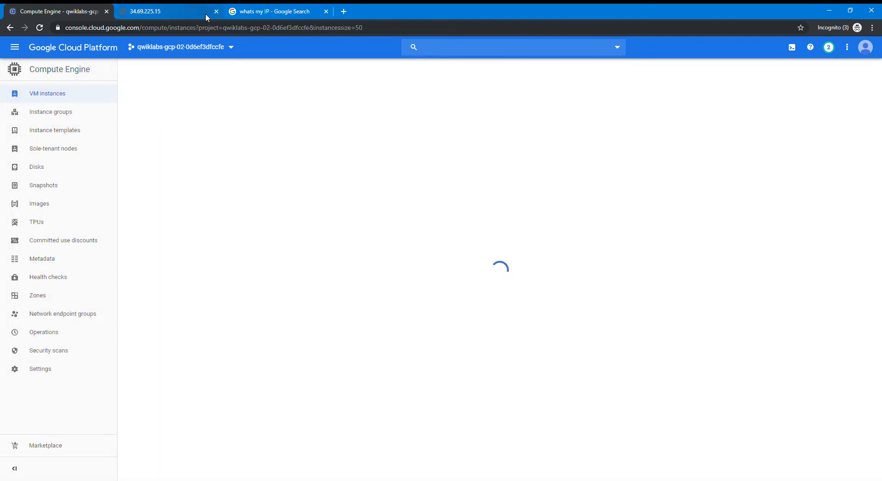
Close the old web page tab, reopen webserver's external IP to recheck the page, and close it again.
click(216, 11)
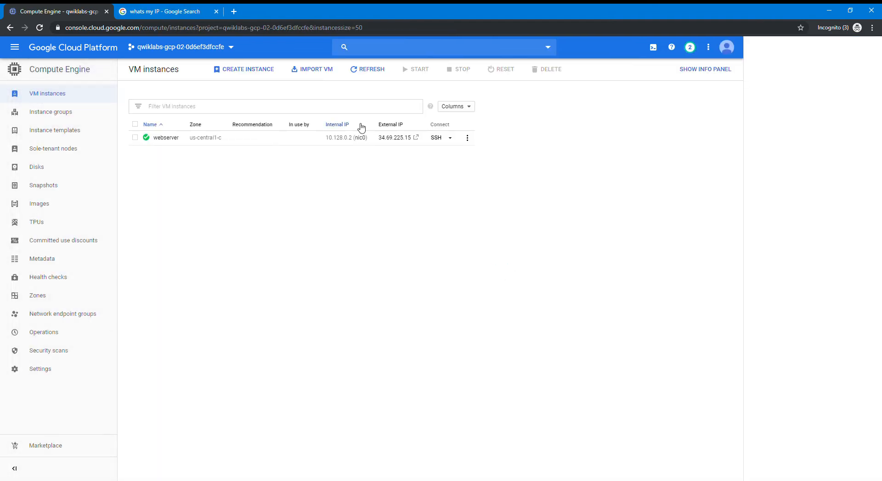
click(415, 138)
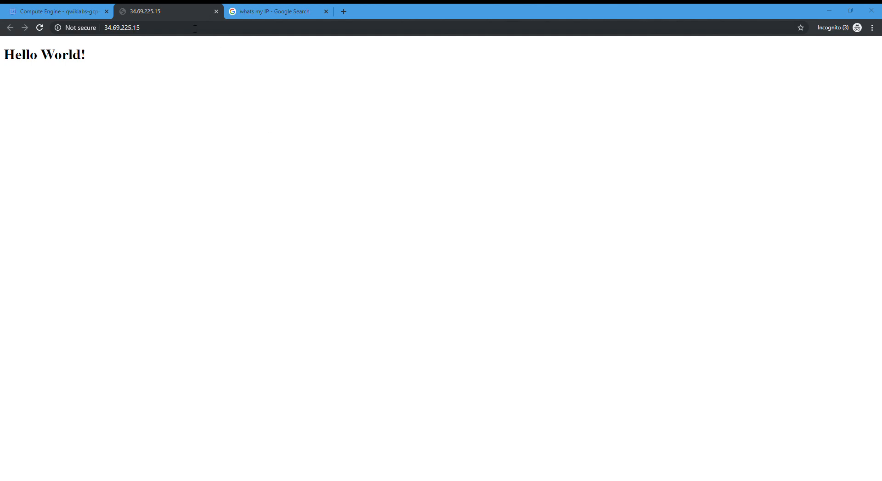
click(78, 10)
click(216, 12)
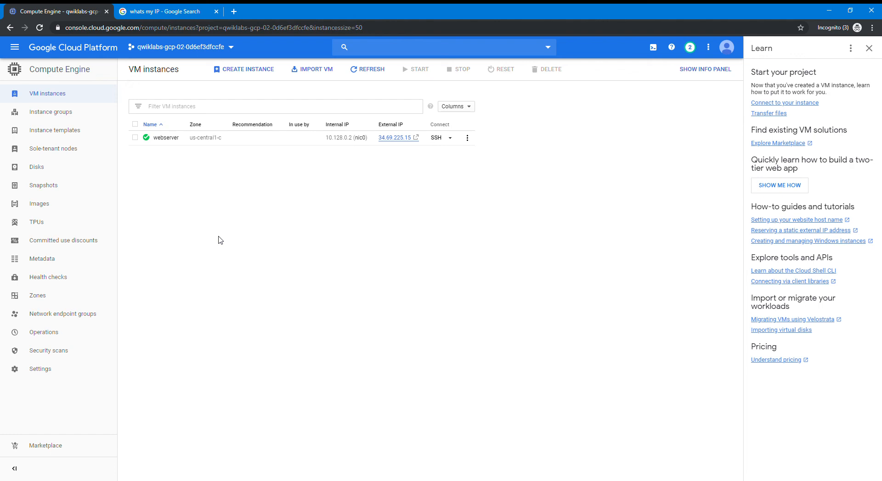
Edit the webserver instance, set the external IP of network interface nic0 to None, and save the instance.
click(159, 139)
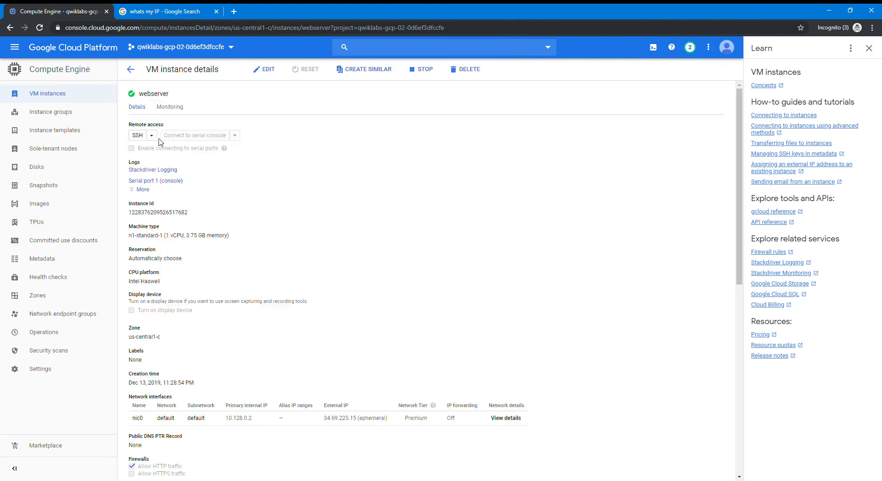
click(264, 70)
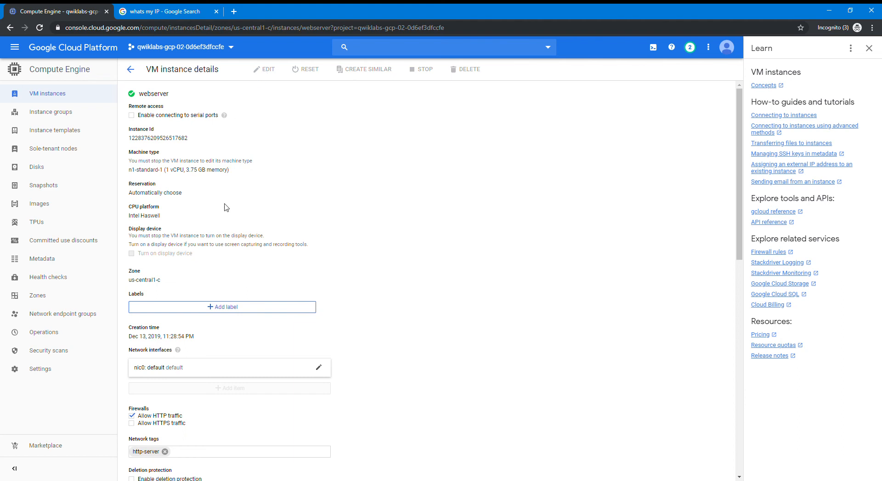
scroll(225, 207, down, 5)
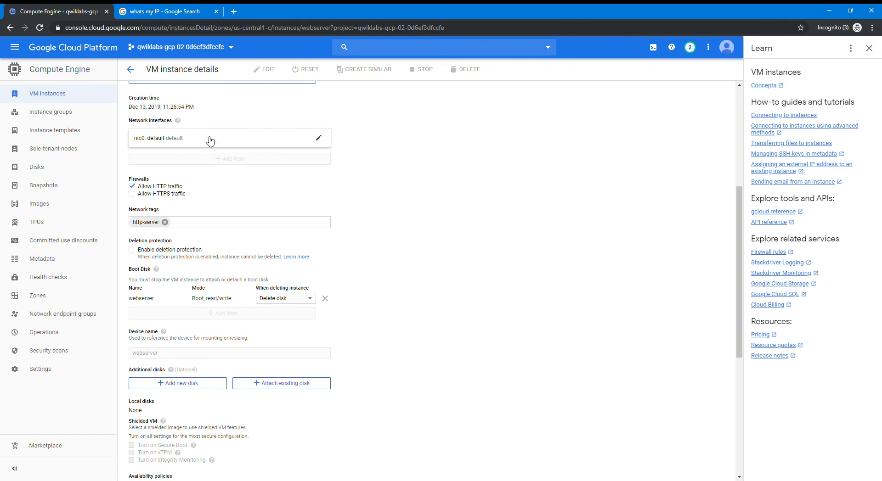
click(183, 138)
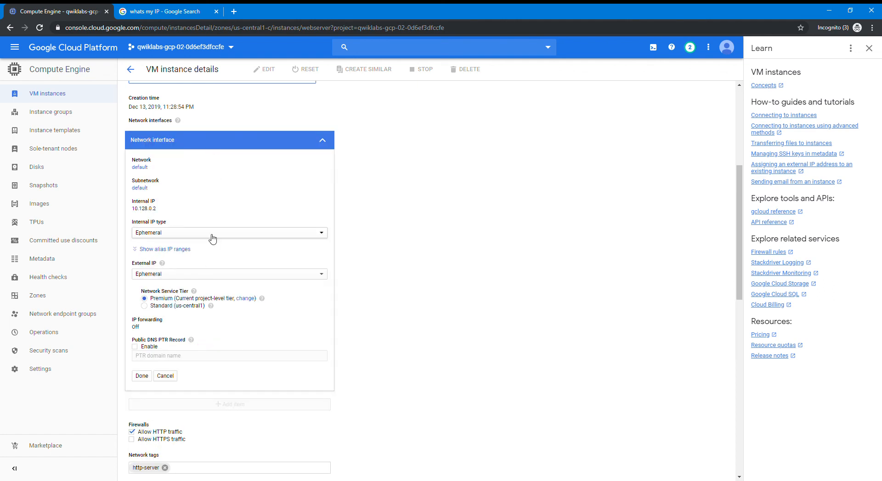
click(215, 275)
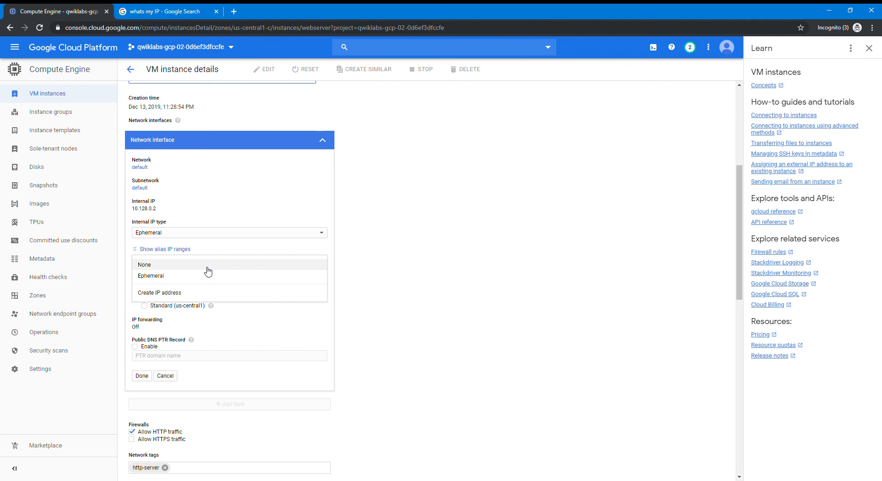
click(207, 268)
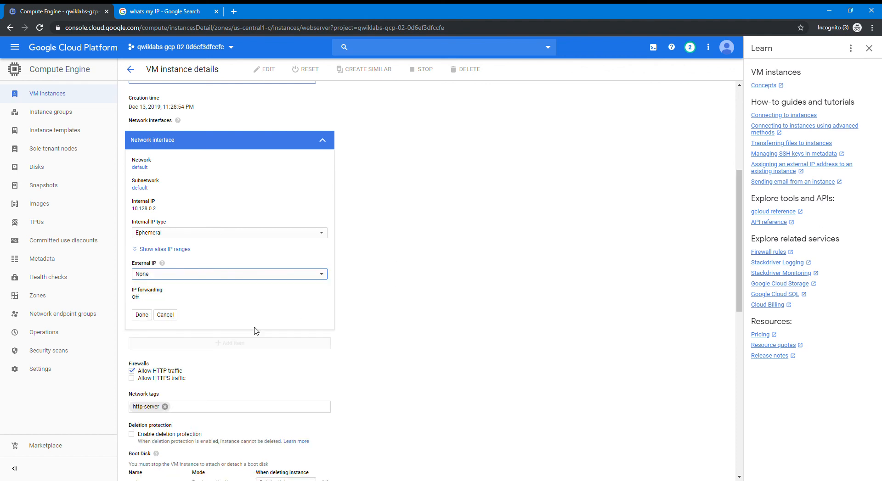
click(146, 317)
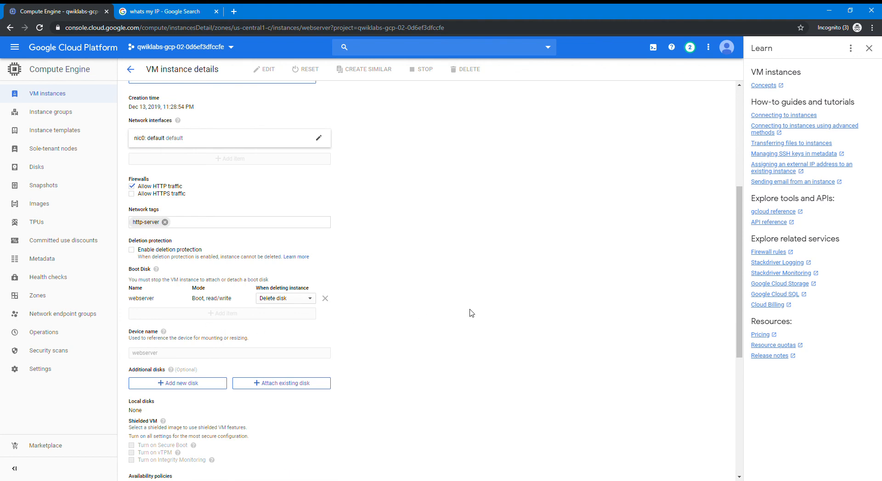
scroll(384, 333, down, 6)
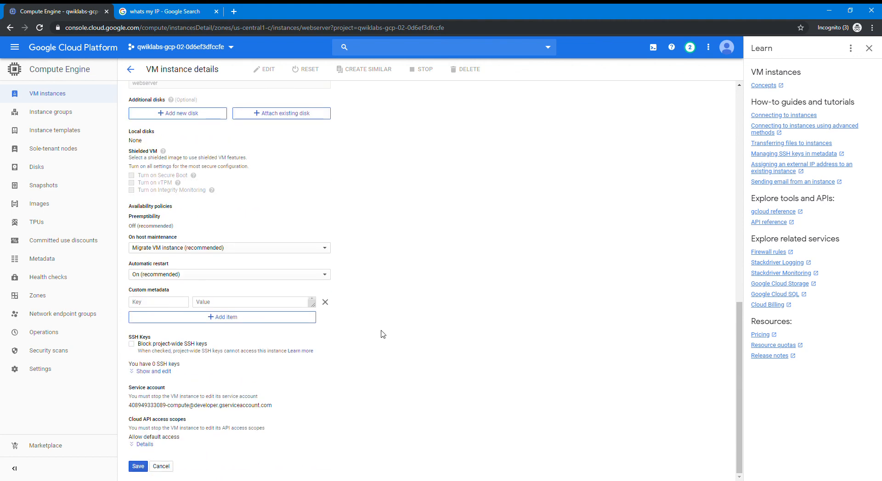
click(135, 467)
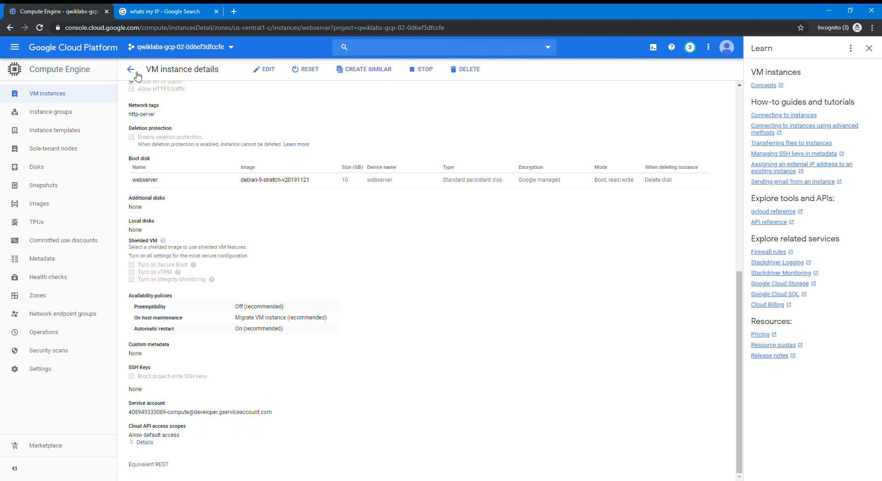
Return to the VM instances list and check which SSH connection options webserver offers.
click(136, 73)
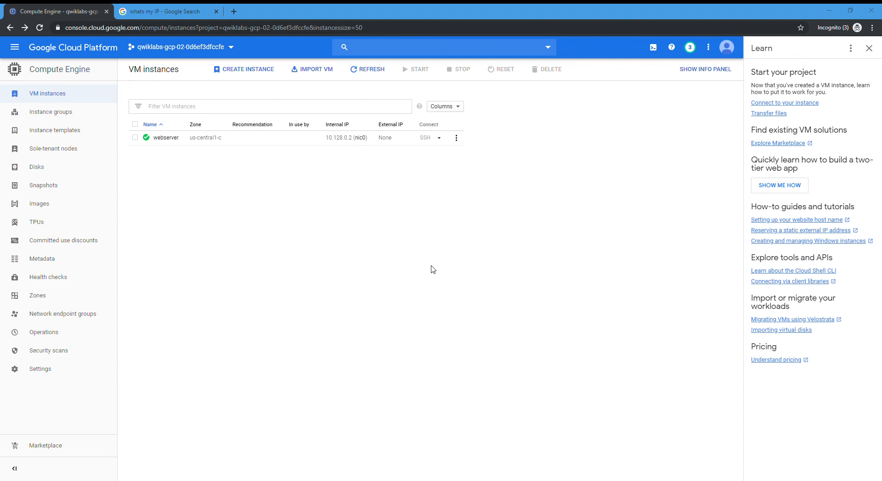
click(426, 139)
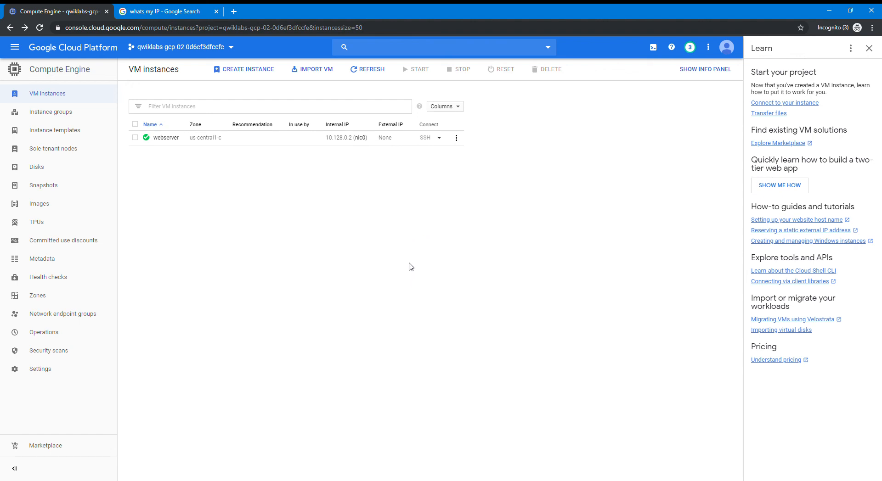
click(439, 138)
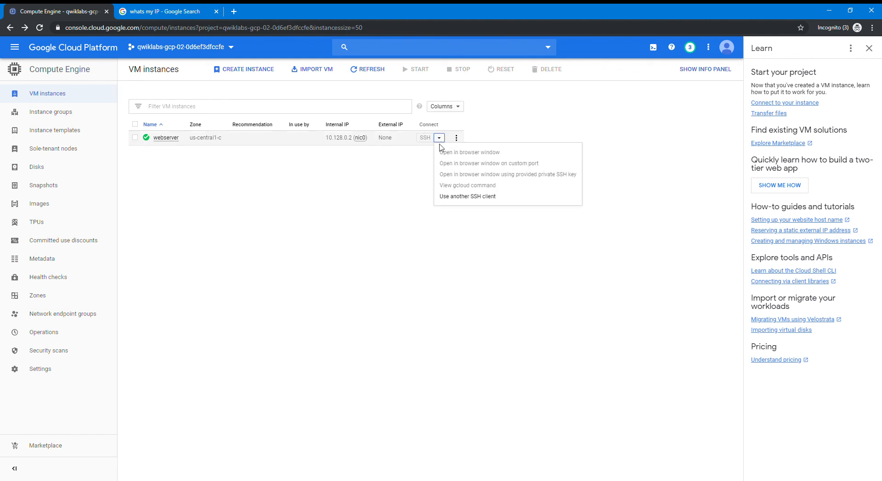
click(410, 201)
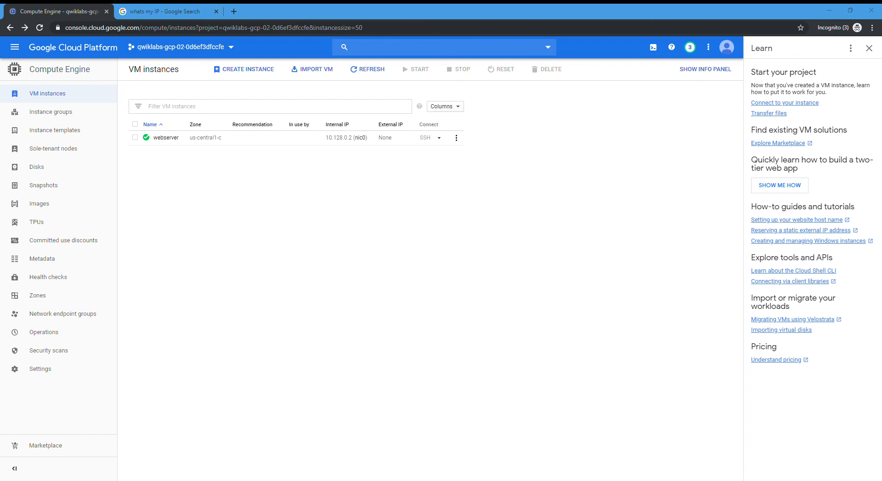
click(432, 231)
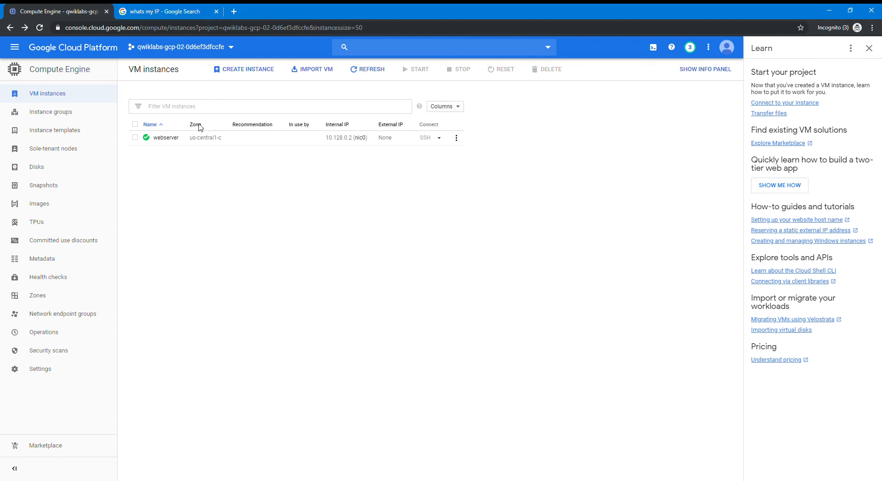
Start a new VM instance, name it bastion and set its zone to us-central1-c.
click(266, 70)
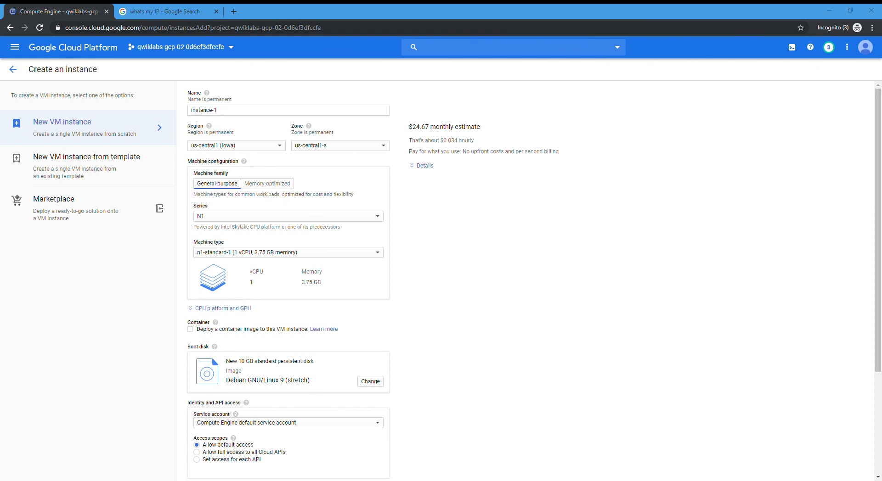
double_click(228, 110)
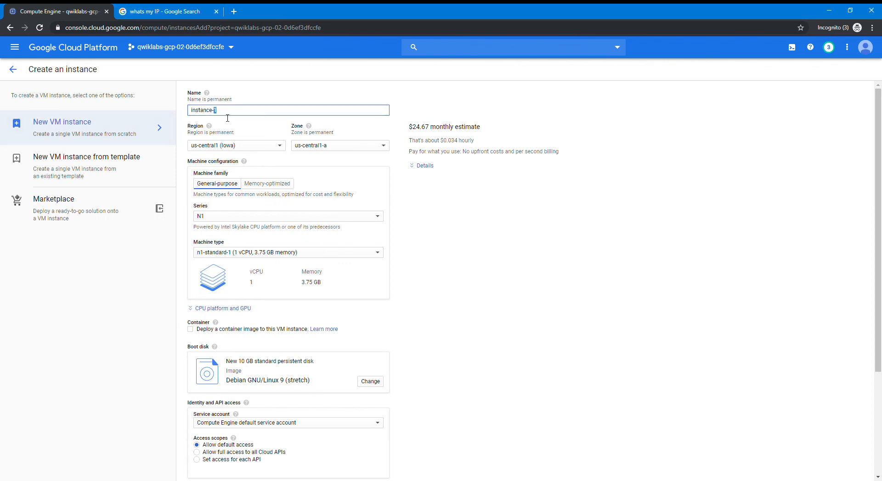
key(ctrl+a)
text(bastion)
click(328, 147)
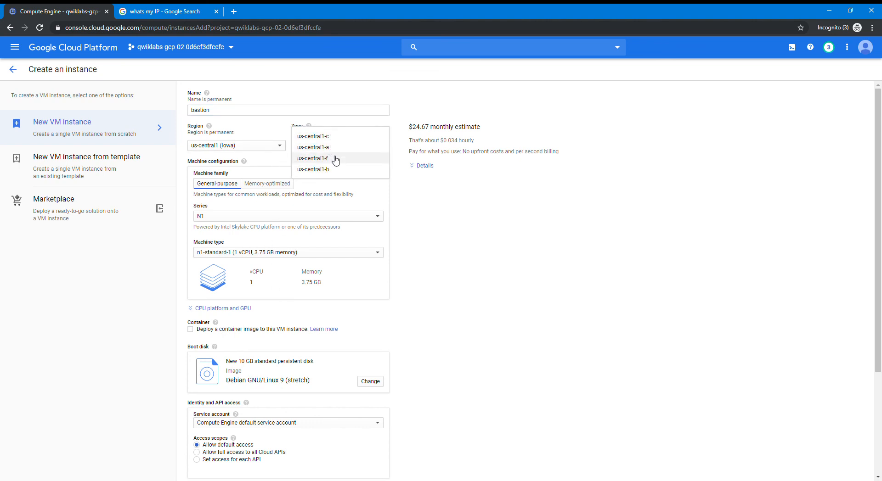
click(328, 137)
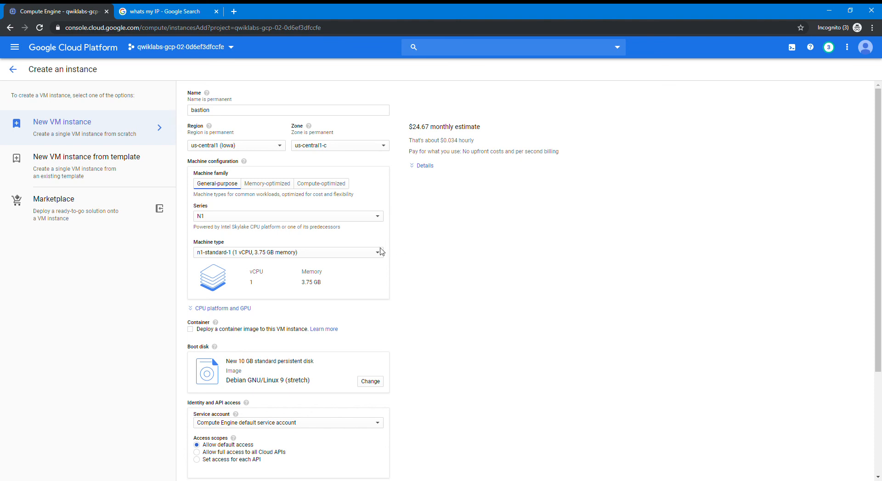
Create the bastion instance with the remaining default settings and open an SSH session to it.
scroll(257, 362, down, 3)
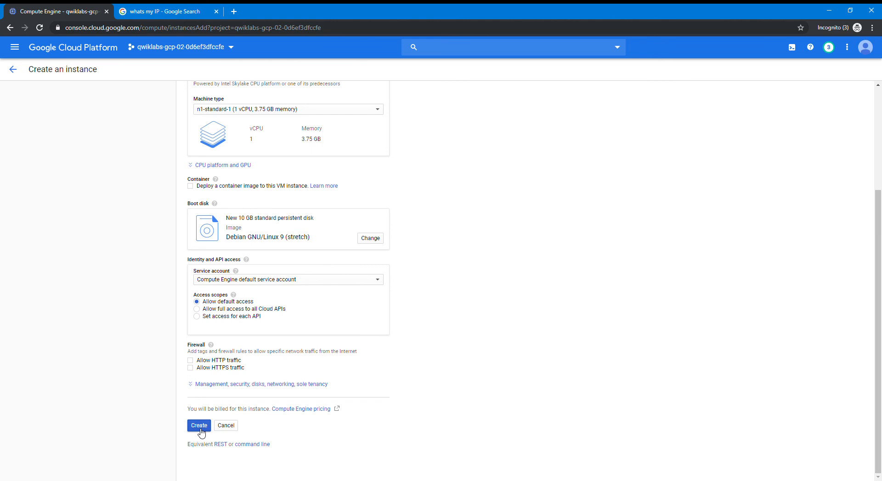
click(200, 426)
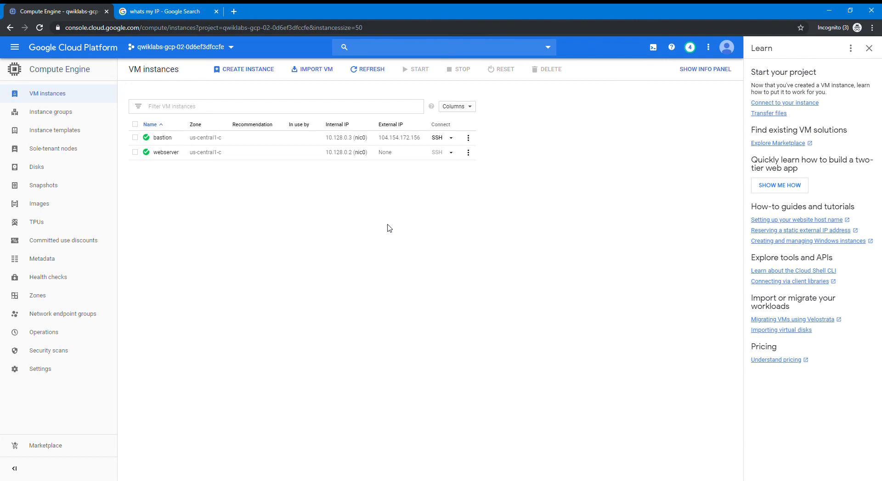
click(439, 139)
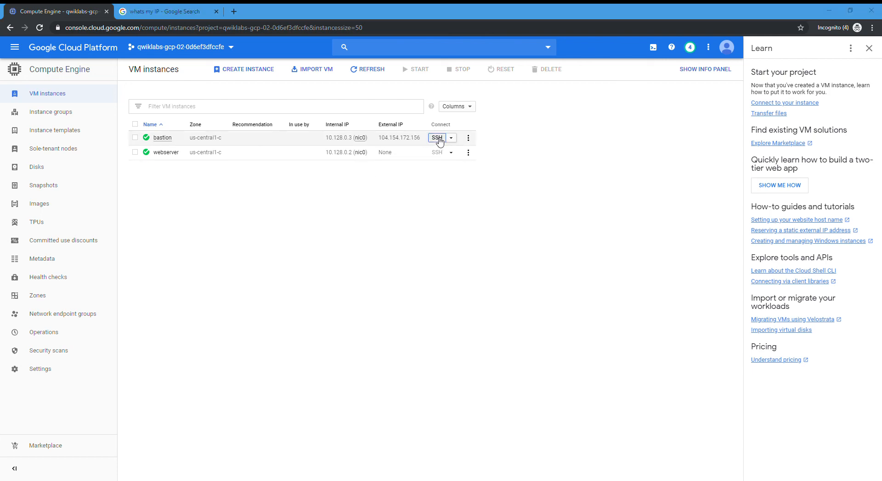